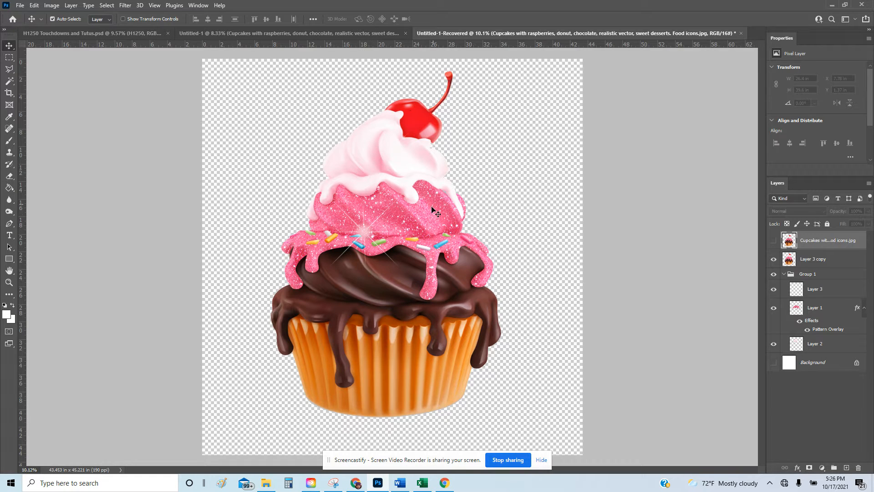
Switch to the Untitled-1 document with the plain pink-frosted cupcake on white.
{"action": "left_click", "coordinate": [297, 34]}
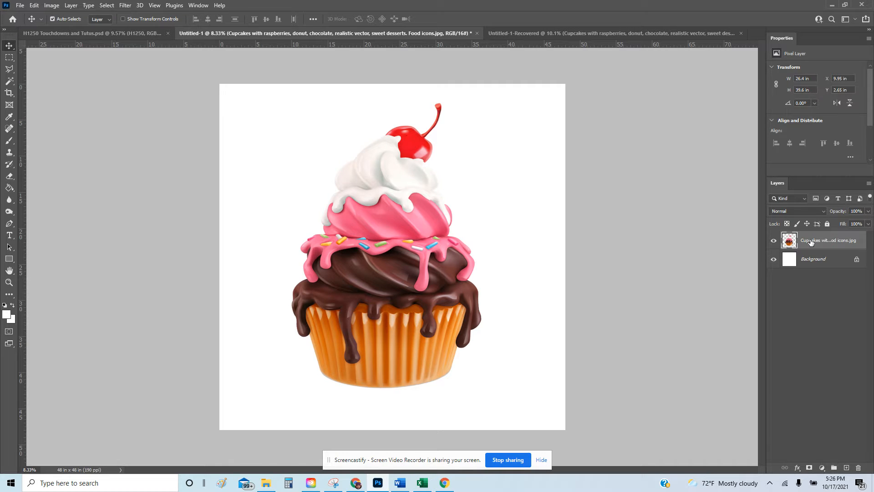
Set the Magic Wand tolerance to 100, then zoom in on the frosting and back out.
{"action": "left_click", "coordinate": [9, 82]}
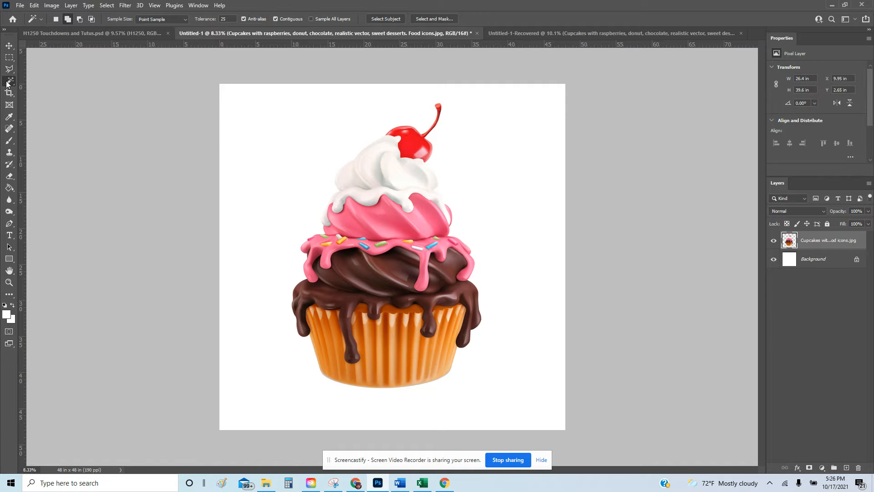
{"action": "left_click", "coordinate": [232, 20]}
{"action": "key", "text": "BackSpace"}
{"action": "left_click", "coordinate": [9, 283]}
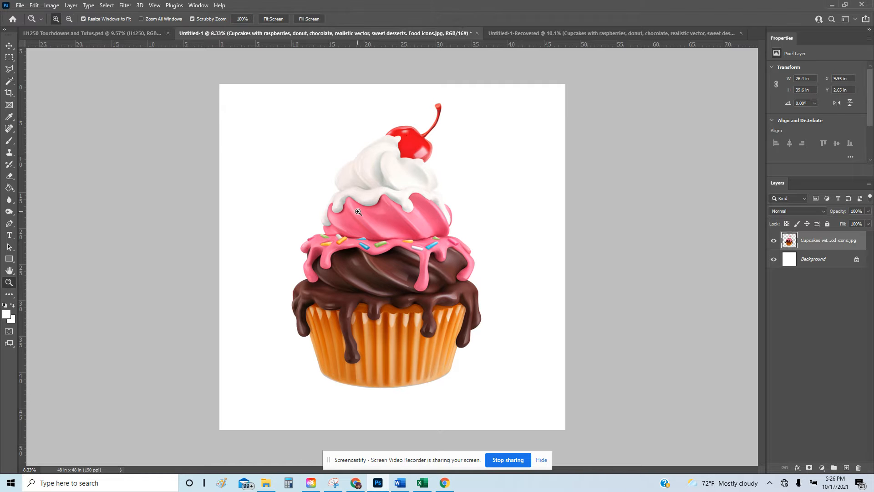
{"action": "left_click_drag", "start_coordinate": [482, 245], "coordinate": [521, 237]}
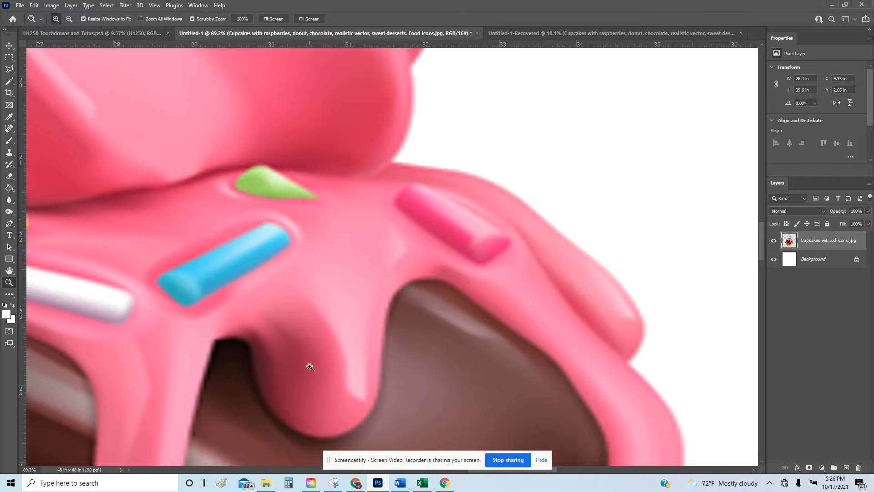
{"action": "left_click_drag", "start_coordinate": [365, 253], "coordinate": [292, 209]}
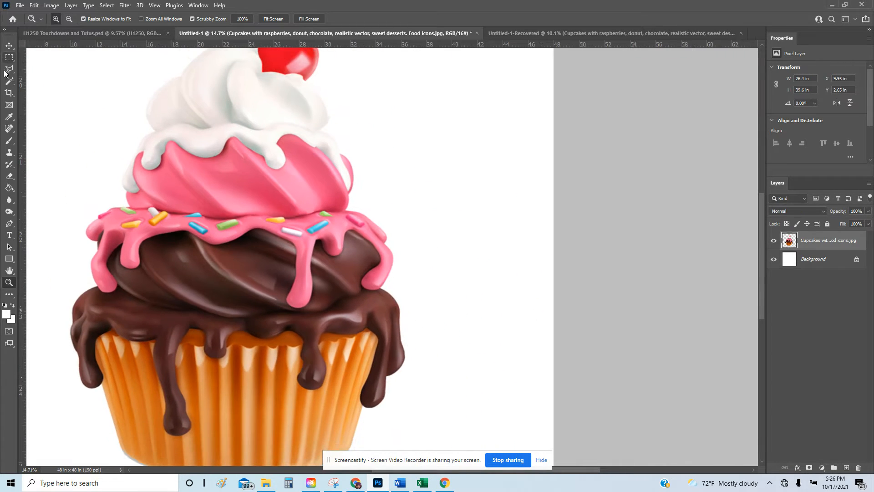
{"action": "left_click", "coordinate": [9, 85]}
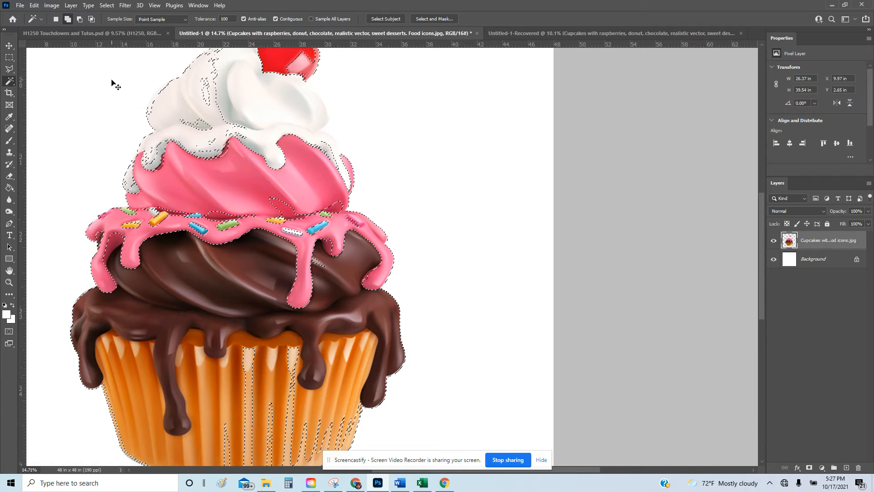
Deselect the whole-cupcake selection and Magic Wand-select the pink frosting at tolerance 45.
{"action": "key", "text": "ctrl+d"}
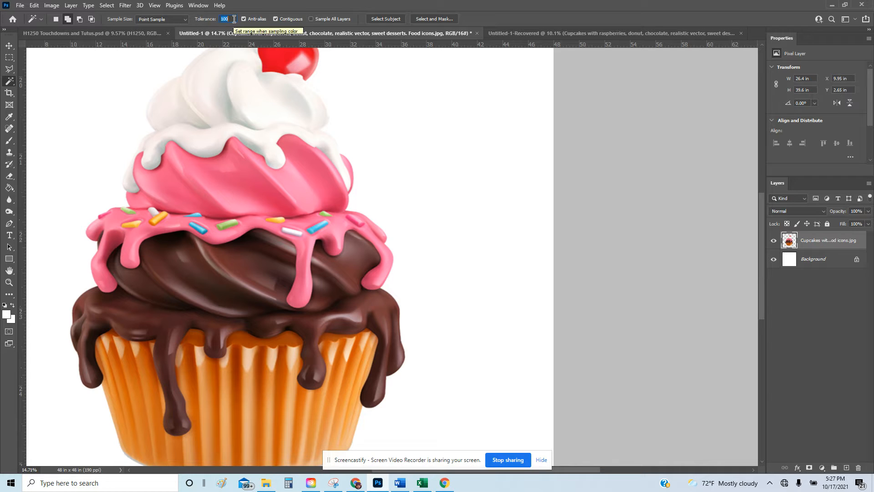
{"action": "left_click", "coordinate": [246, 168]}
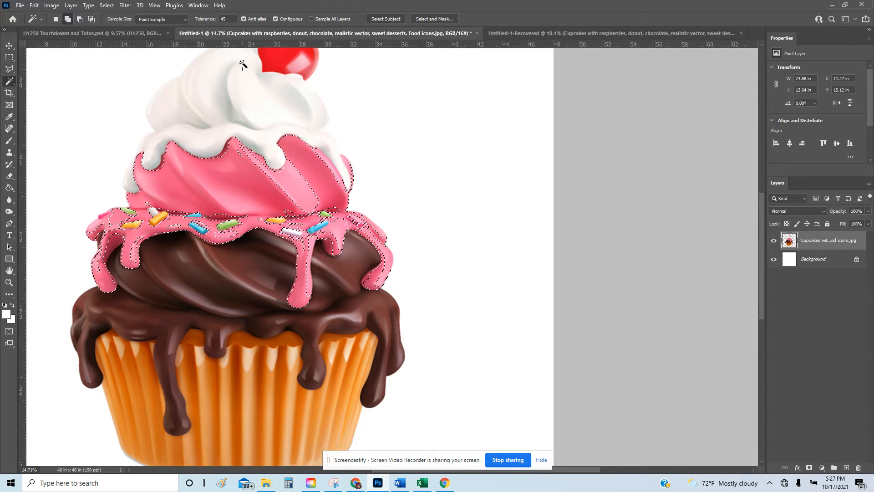
Turn off Contiguous and select all matching pink frosting across both tiers.
{"action": "left_click", "coordinate": [275, 19]}
{"action": "left_click", "coordinate": [304, 184]}
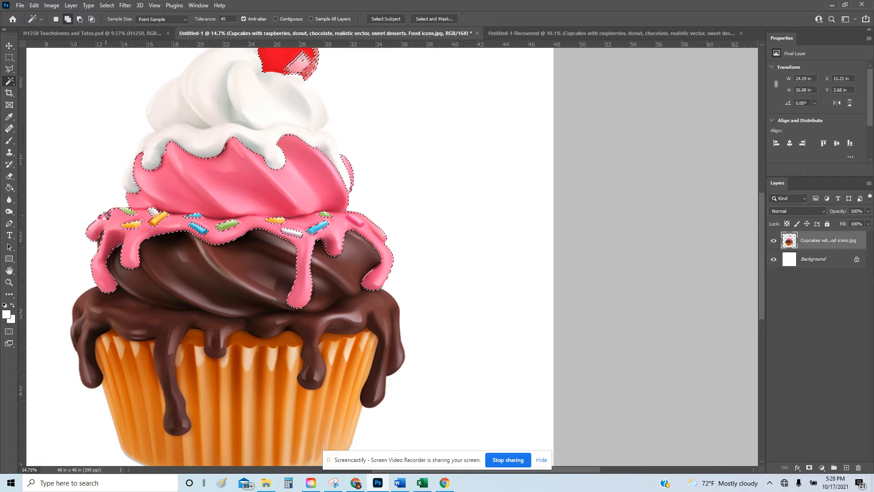
{"action": "left_click", "coordinate": [129, 213]}
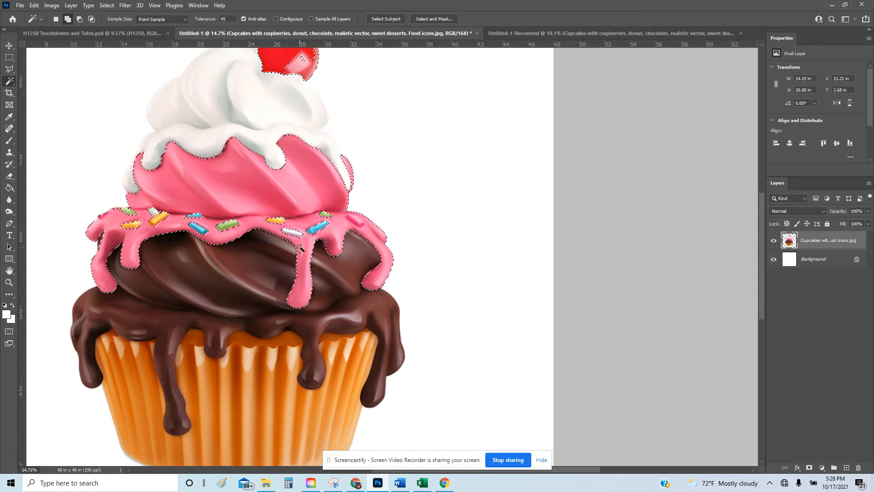
{"action": "scroll", "coordinate": [301, 241], "scroll_direction": "up", "scroll_amount": 5}
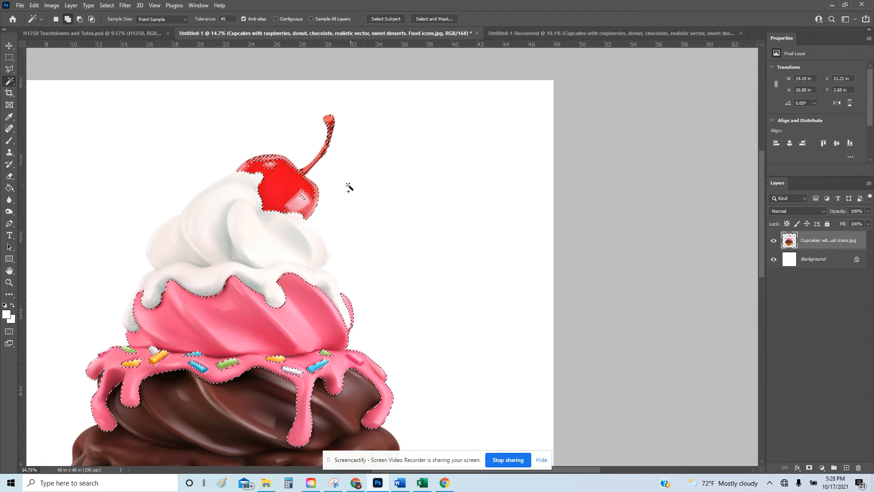
Subtract the red cherry and its stem from the selection using the Polygonal Lasso.
{"action": "left_click", "coordinate": [9, 70]}
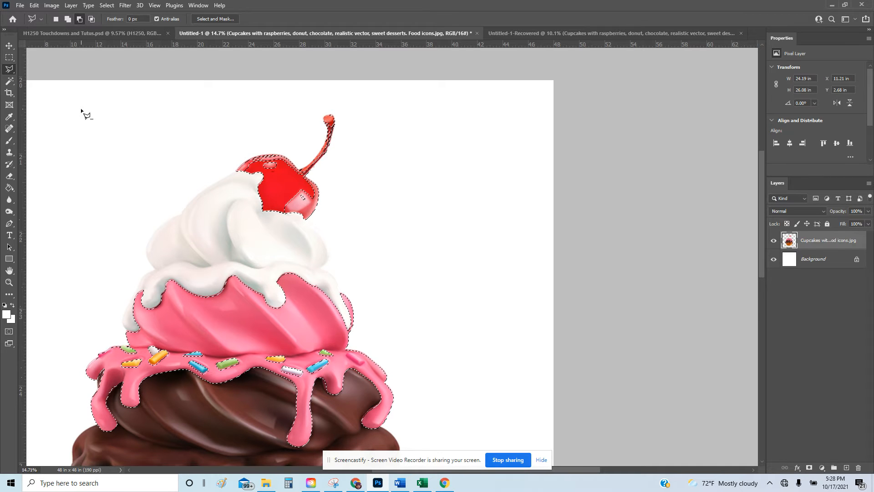
{"action": "left_click", "coordinate": [67, 18]}
{"action": "left_click", "coordinate": [80, 19]}
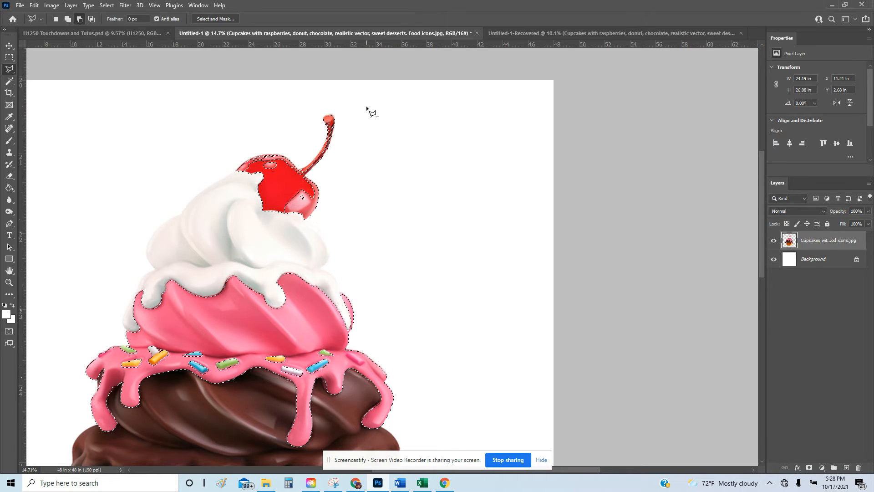
{"action": "left_click", "coordinate": [231, 96]}
{"action": "left_click", "coordinate": [202, 204]}
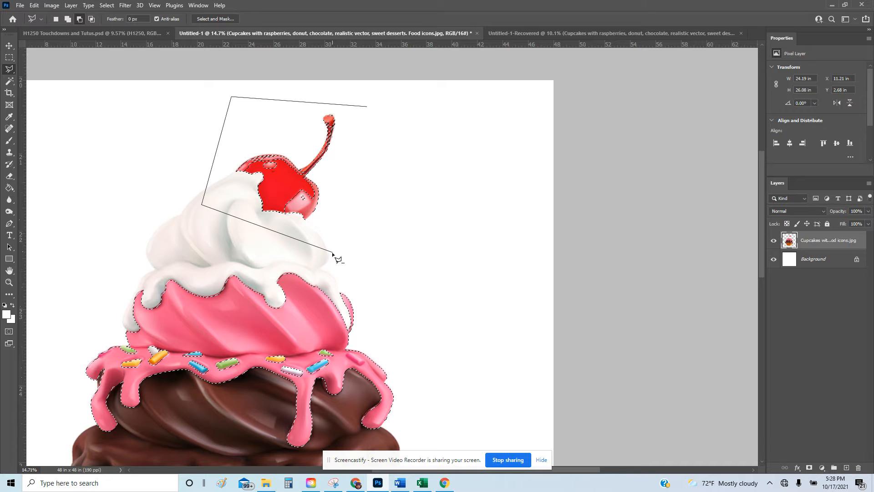
{"action": "left_click", "coordinate": [333, 252]}
{"action": "left_click", "coordinate": [368, 107]}
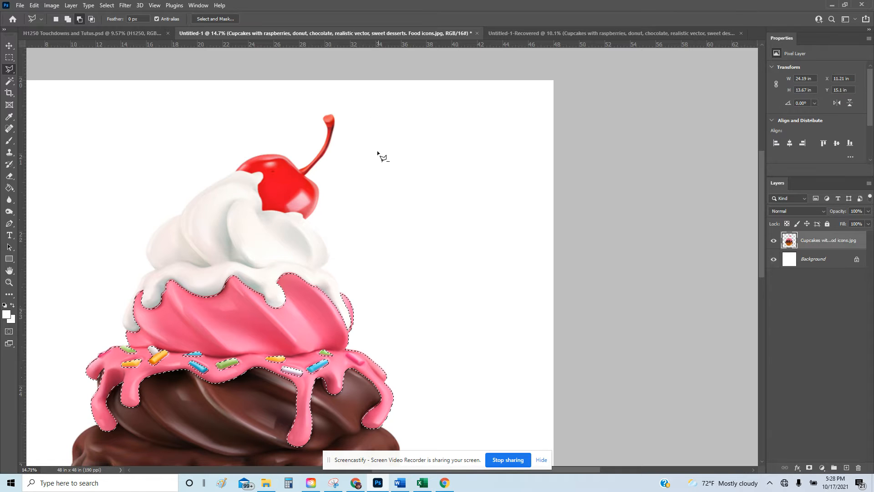
{"action": "scroll", "coordinate": [288, 287], "scroll_direction": "down", "scroll_amount": 5}
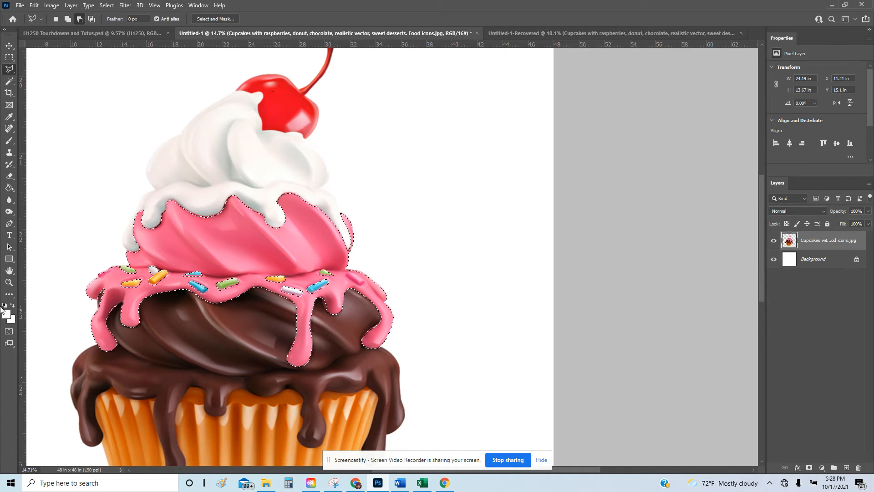
Trace around the pink sprinkle on the frosting to cut it from the selection.
{"action": "key", "text": "z"}
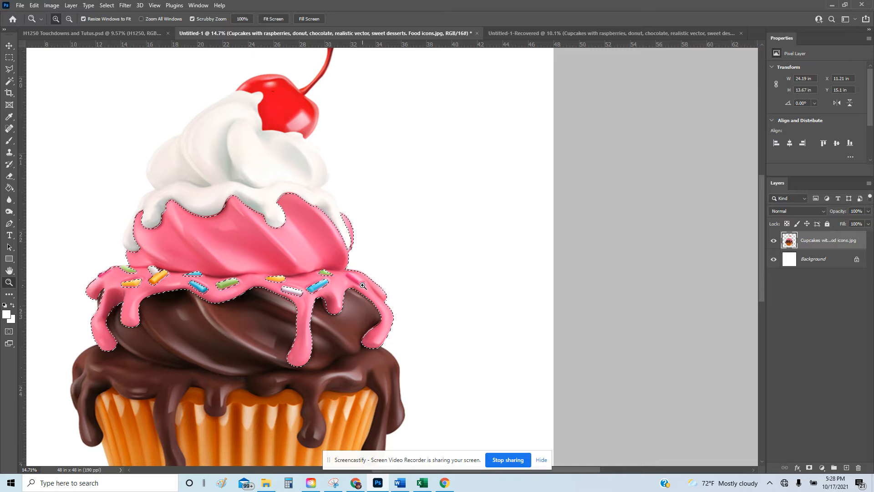
{"action": "left_click_drag", "start_coordinate": [367, 284], "coordinate": [453, 272]}
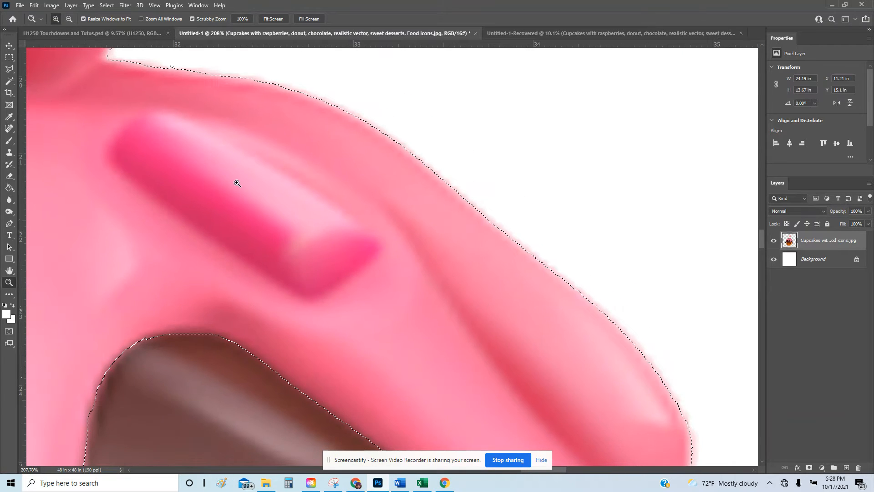
{"action": "key", "text": "l"}
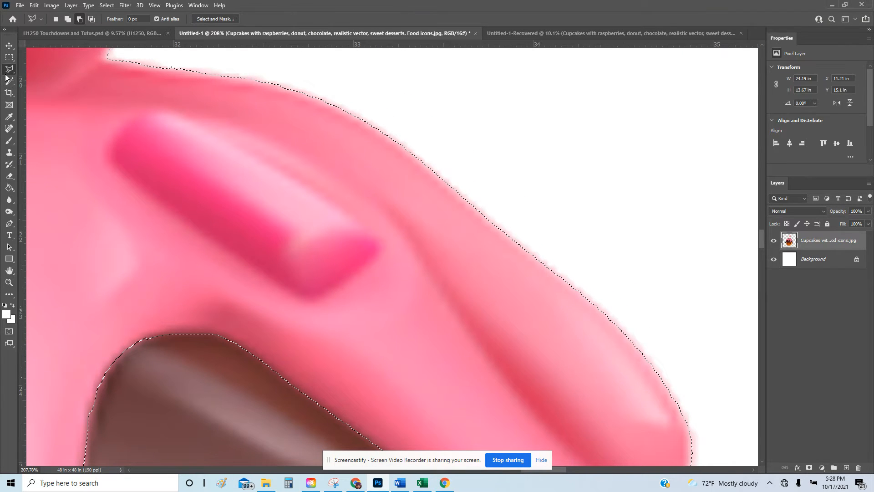
{"action": "left_click", "coordinate": [105, 148]}
{"action": "left_click", "coordinate": [105, 162]}
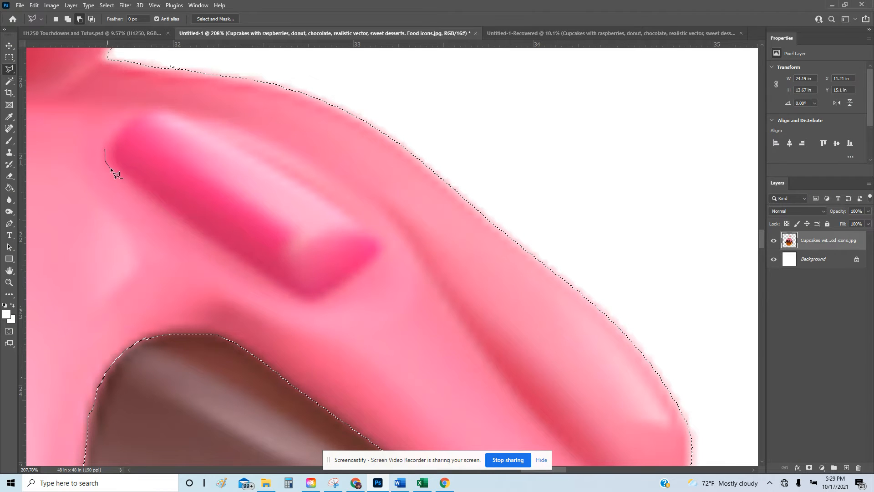
{"action": "left_click", "coordinate": [287, 291]}
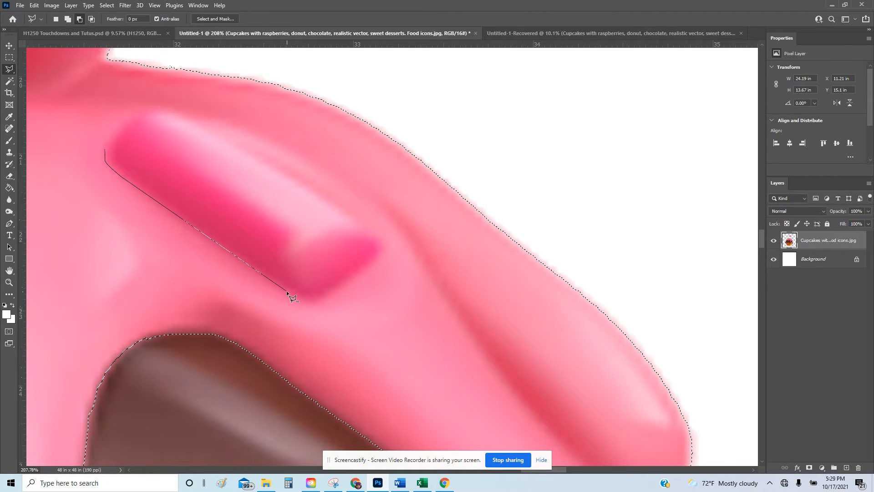
{"action": "left_click", "coordinate": [305, 300]}
{"action": "left_click", "coordinate": [313, 300]}
{"action": "left_click", "coordinate": [325, 295]}
{"action": "left_click", "coordinate": [373, 259]}
{"action": "left_click", "coordinate": [381, 247]}
{"action": "left_click", "coordinate": [381, 238]}
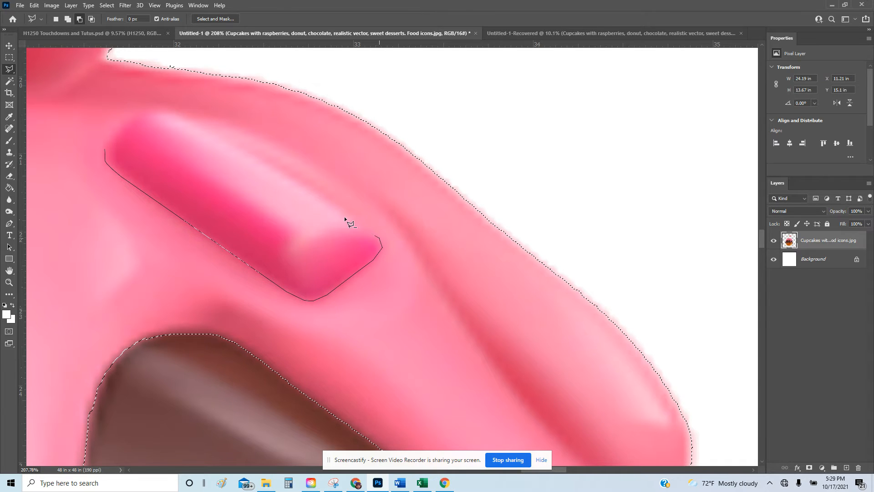
{"action": "left_click", "coordinate": [277, 171]}
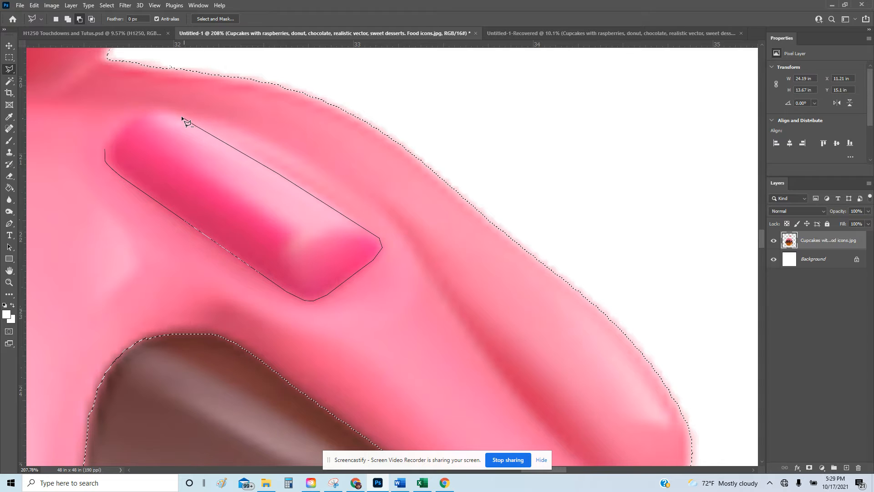
{"action": "left_click", "coordinate": [150, 111]}
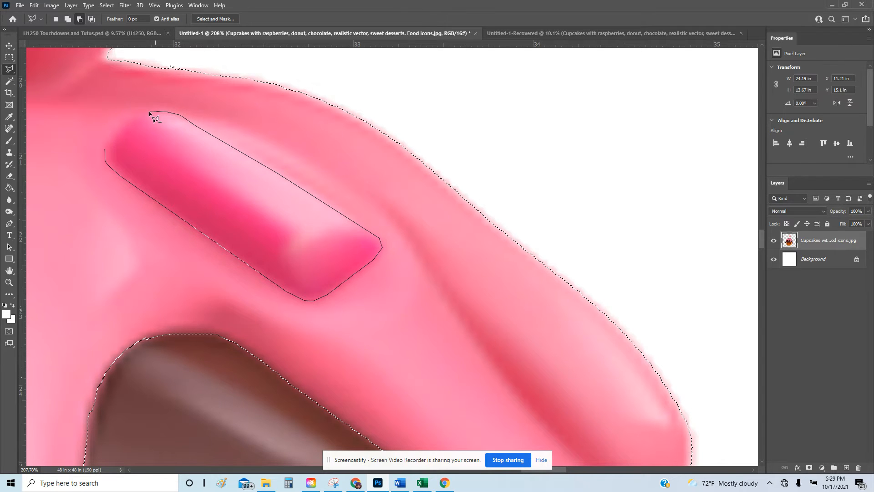
{"action": "left_click", "coordinate": [139, 115]}
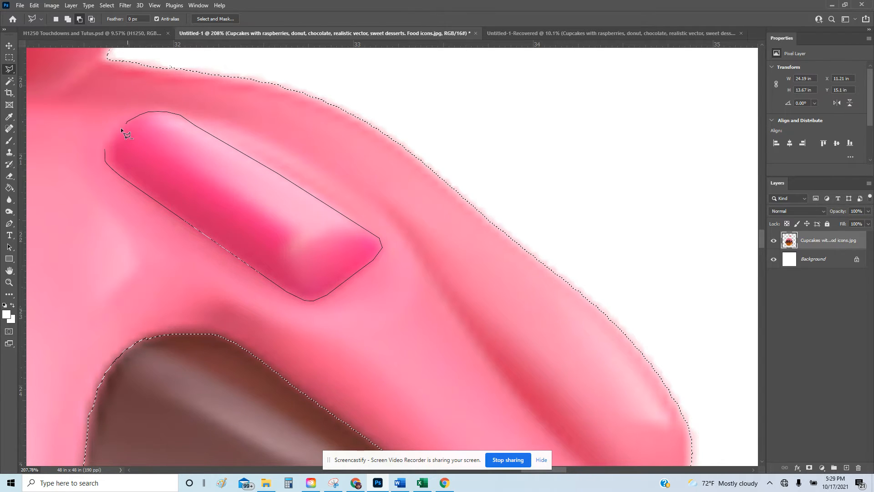
{"action": "left_click", "coordinate": [107, 144]}
{"action": "left_click", "coordinate": [105, 148]}
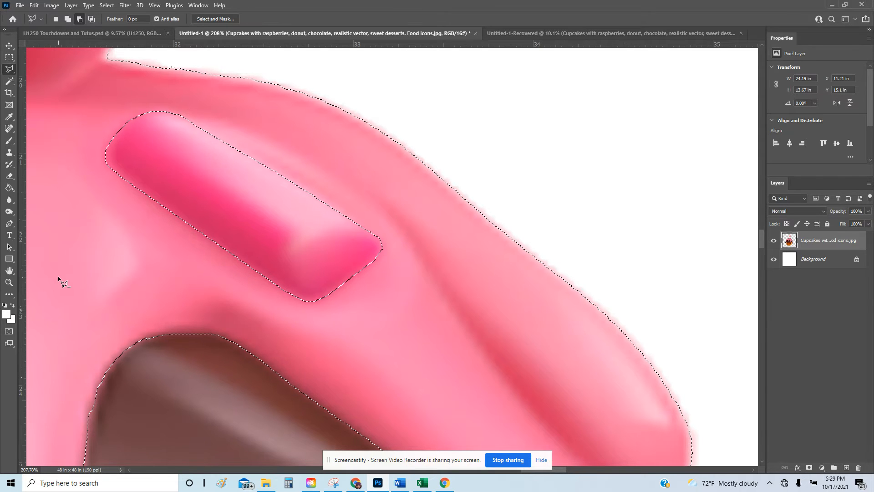
Near the orange and white sprinkles, outline the pink gap and remove stray selection bits.
{"action": "left_click", "coordinate": [9, 283]}
{"action": "left_click_drag", "start_coordinate": [277, 239], "coordinate": [144, 249]}
{"action": "left_click_drag", "start_coordinate": [263, 184], "coordinate": [321, 184]}
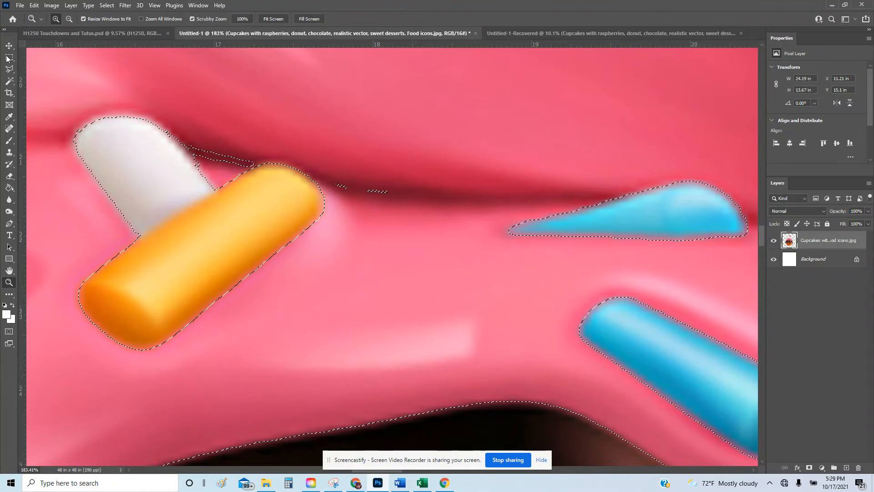
{"action": "key", "text": "l"}
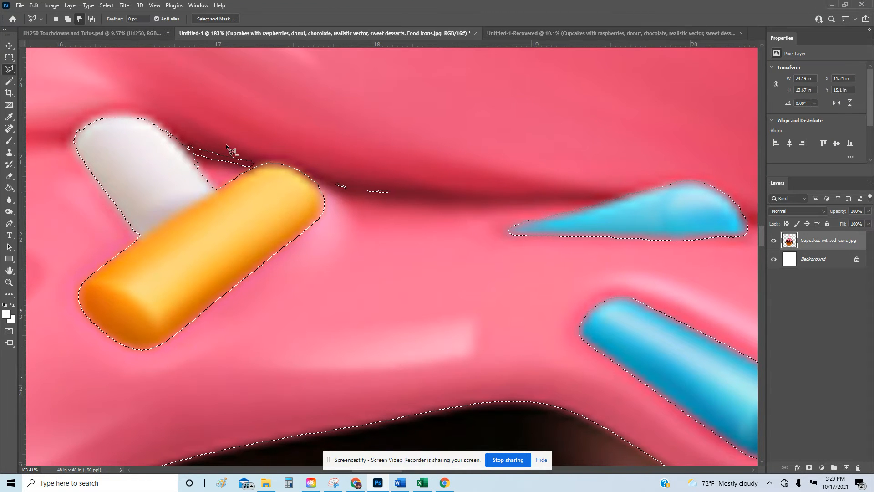
{"action": "left_click", "coordinate": [67, 20]}
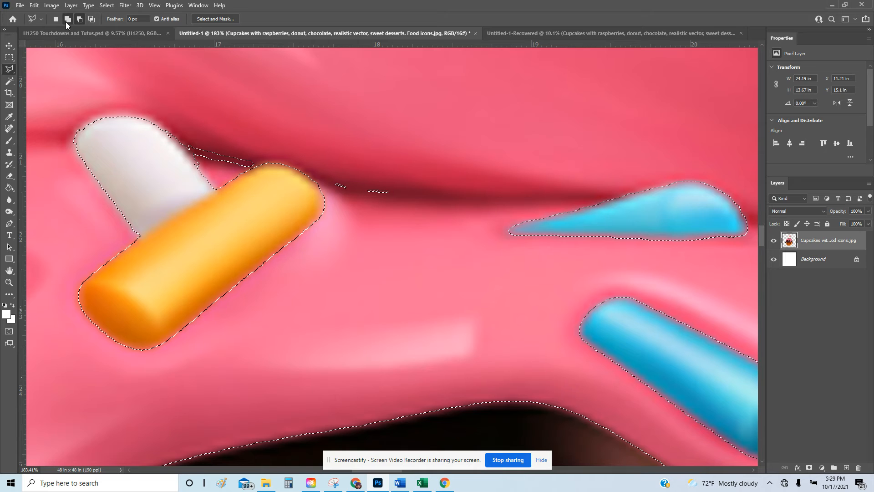
{"action": "left_click", "coordinate": [164, 128]}
{"action": "left_click", "coordinate": [215, 189]}
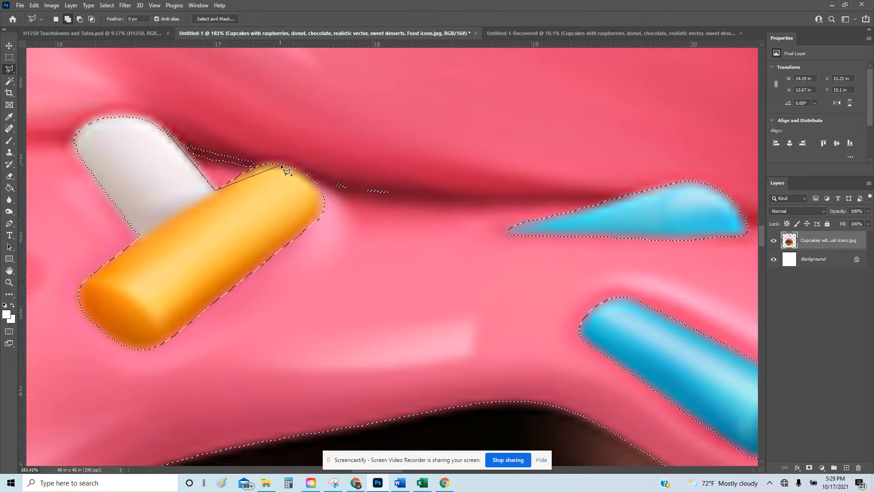
{"action": "left_click", "coordinate": [265, 161]}
{"action": "left_click", "coordinate": [310, 161]}
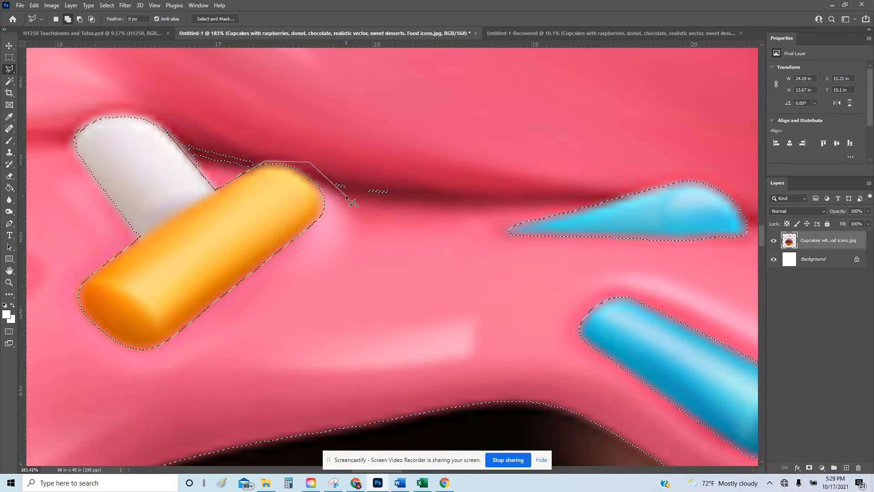
{"action": "left_click", "coordinate": [345, 202]}
{"action": "left_click", "coordinate": [451, 204]}
{"action": "left_click", "coordinate": [451, 114]}
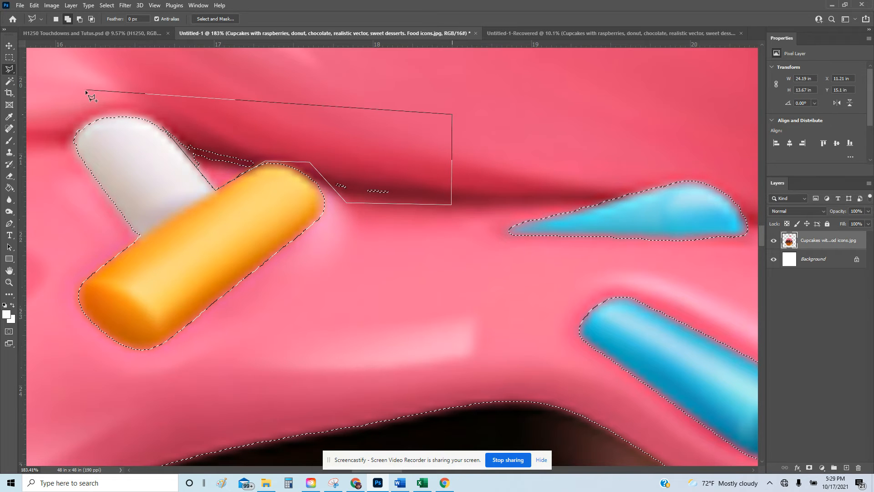
{"action": "left_click", "coordinate": [154, 110]}
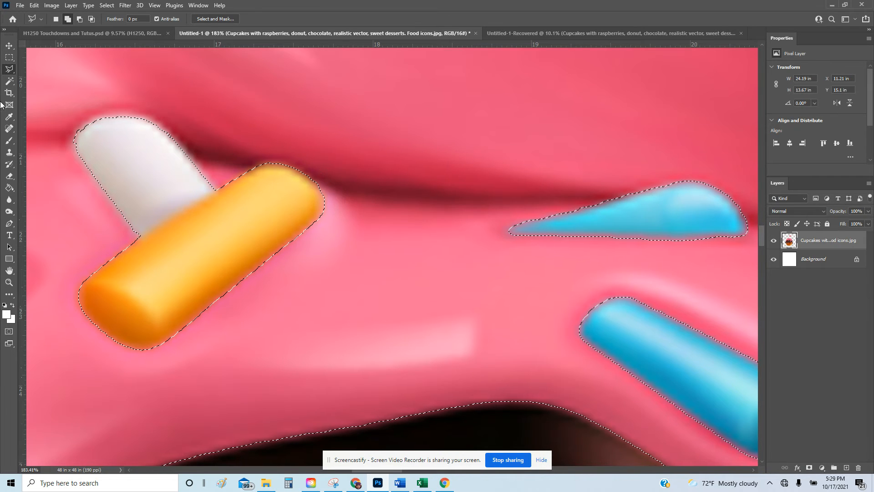
Add the lower-left frosting drip to the selection by outlining along its dark edge.
{"action": "left_click", "coordinate": [7, 284]}
{"action": "left_click_drag", "start_coordinate": [313, 244], "coordinate": [257, 250]}
{"action": "left_click_drag", "start_coordinate": [146, 361], "coordinate": [213, 326]}
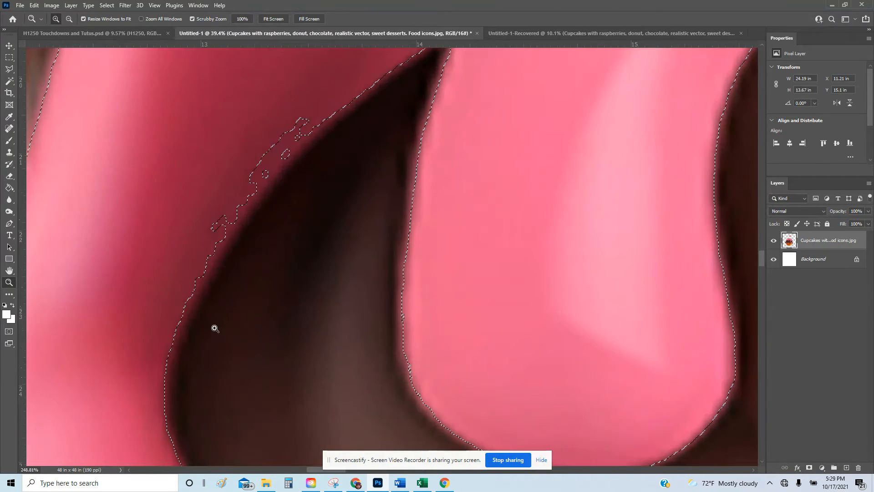
{"action": "left_click", "coordinate": [9, 69]}
{"action": "left_click", "coordinate": [167, 422]}
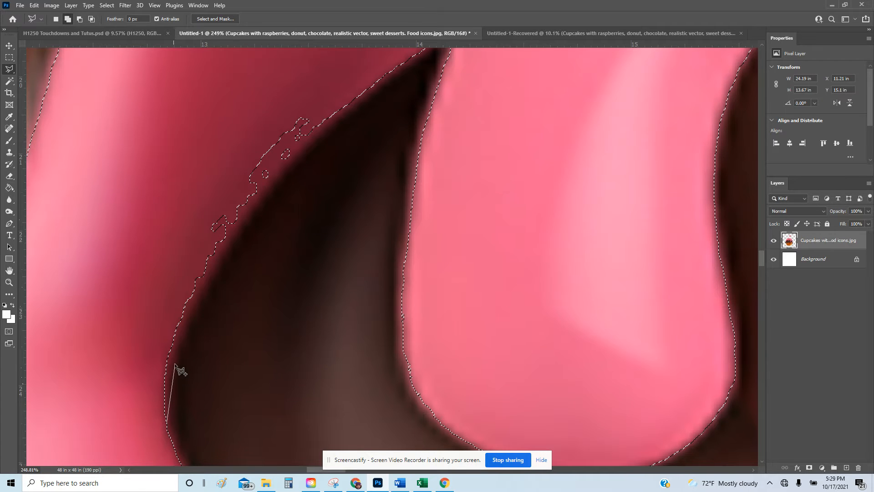
{"action": "left_click", "coordinate": [175, 363]}
{"action": "left_click", "coordinate": [190, 320]}
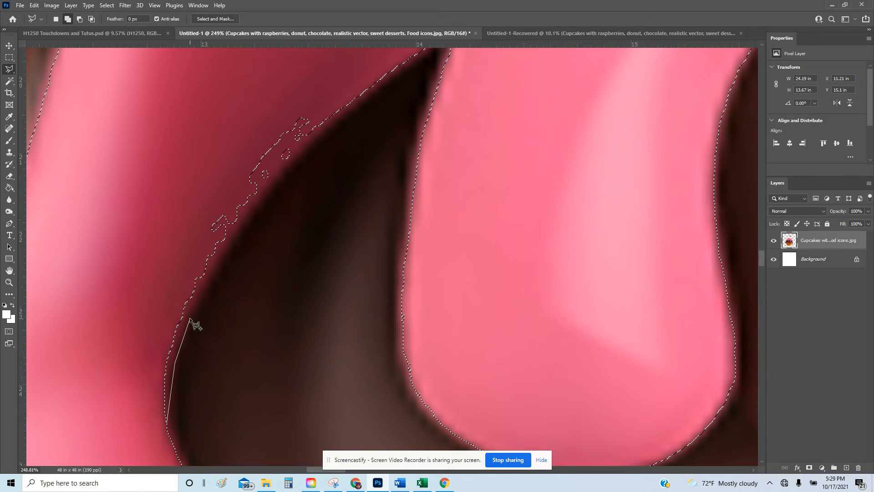
{"action": "left_click", "coordinate": [220, 257]}
{"action": "left_click", "coordinate": [378, 78]}
{"action": "left_click", "coordinate": [363, 60]}
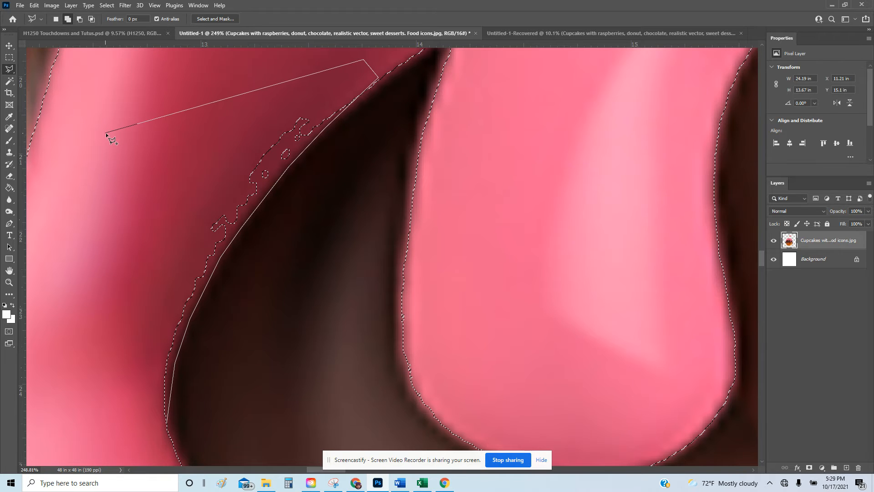
{"action": "left_click", "coordinate": [106, 132]}
{"action": "left_click", "coordinate": [81, 384]}
{"action": "left_click", "coordinate": [123, 458]}
{"action": "left_click", "coordinate": [167, 425]}
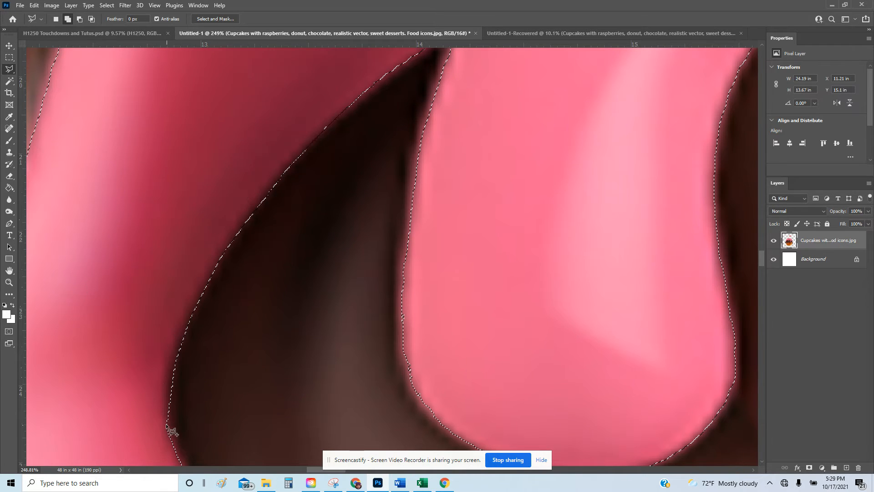
Copy the selected frosting to Layer 1 with Ctrl+J, toggling the Cupcakes layer to check it.
{"action": "key", "text": "z"}
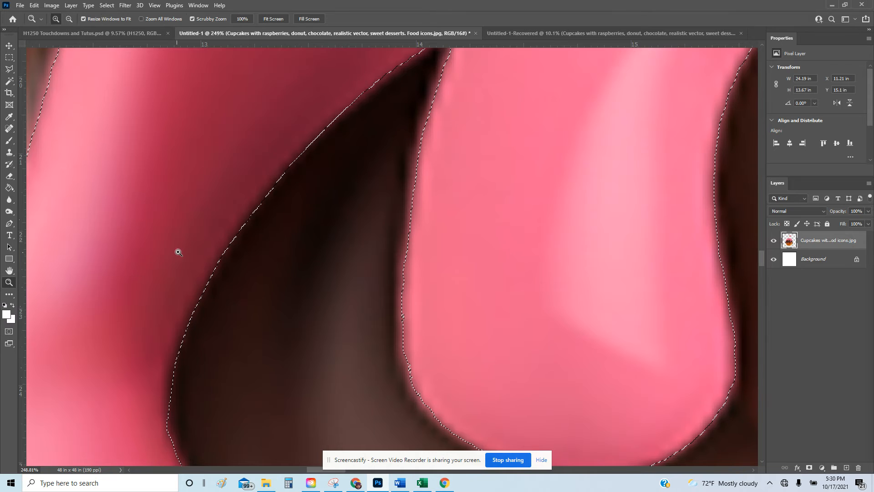
{"action": "left_click_drag", "start_coordinate": [178, 252], "coordinate": [135, 256]}
{"action": "scroll", "coordinate": [214, 232], "scroll_direction": "up", "scroll_amount": 1}
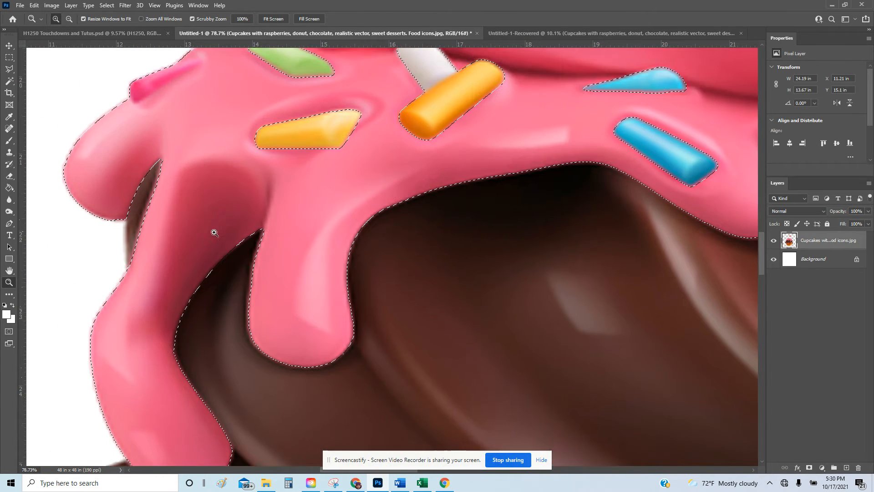
{"action": "scroll", "coordinate": [214, 232], "scroll_direction": "up", "scroll_amount": 3}
{"action": "left_click_drag", "start_coordinate": [386, 204], "coordinate": [338, 225]}
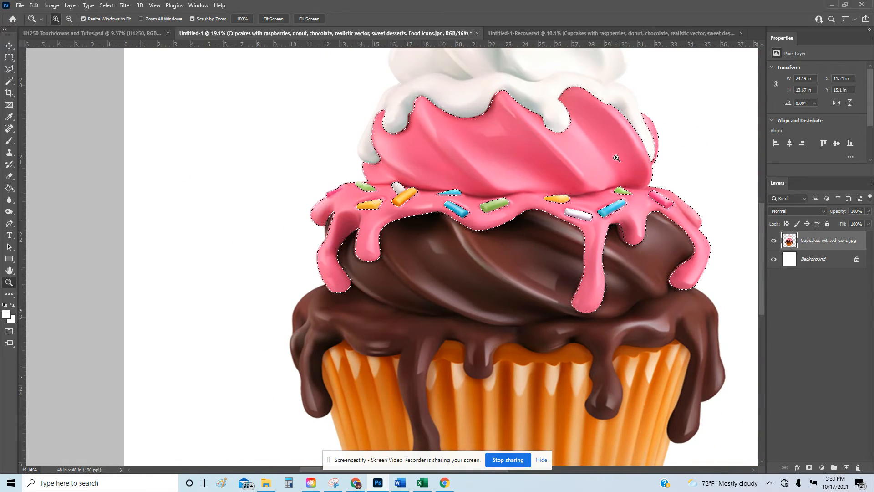
{"action": "left_click_drag", "start_coordinate": [495, 97], "coordinate": [485, 149]}
{"action": "scroll", "coordinate": [707, 186], "scroll_direction": "up", "scroll_amount": 1}
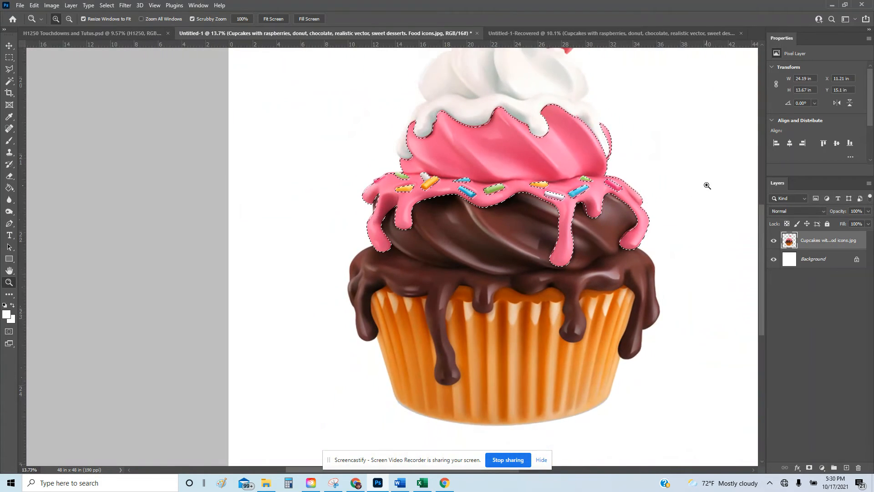
{"action": "scroll", "coordinate": [707, 186], "scroll_direction": "up", "scroll_amount": 3}
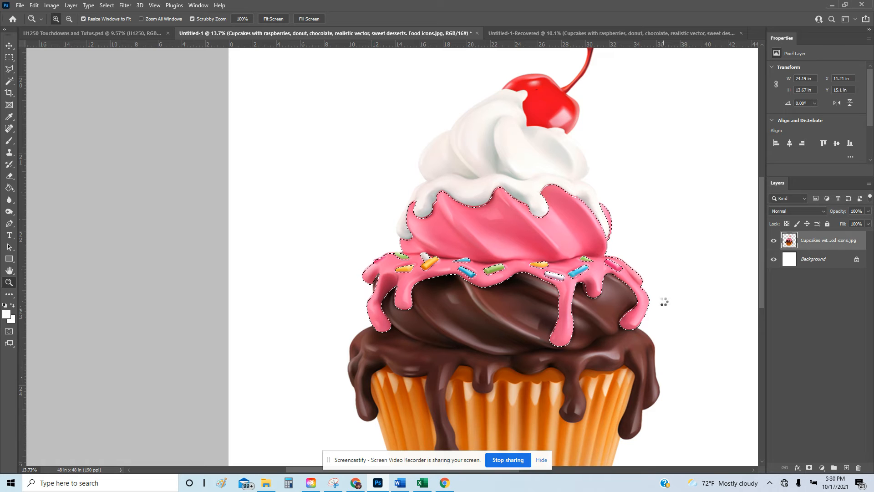
{"action": "key", "text": "ctrl+j"}
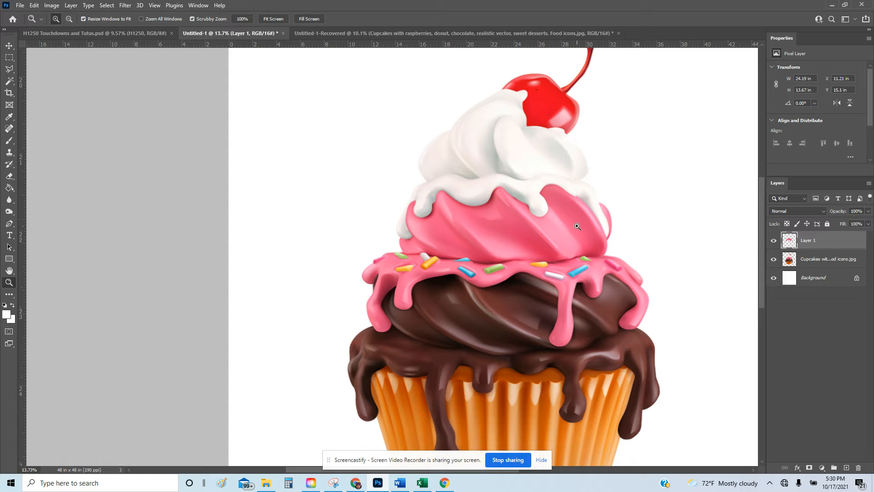
{"action": "left_click", "coordinate": [773, 259]}
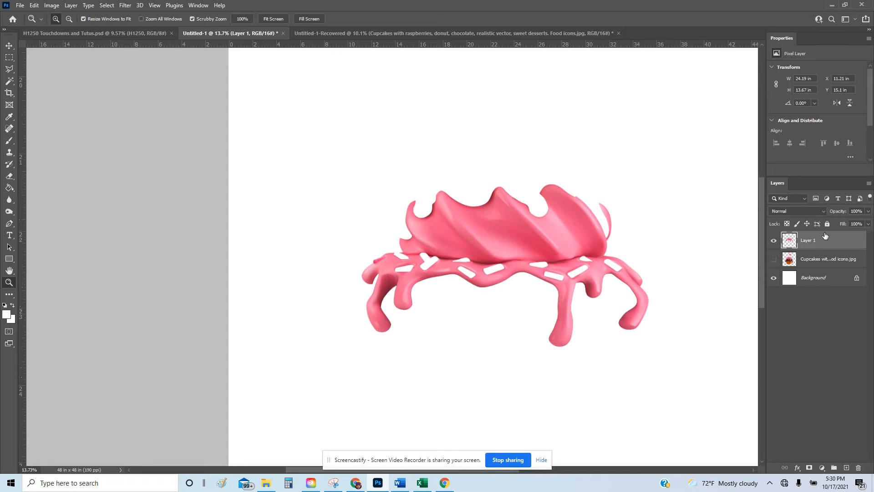
{"action": "left_click", "coordinate": [773, 260]}
Add a Pattern Overlay to Layer 1 through Blending Options using the pink glitter pattern.
{"action": "right_click", "coordinate": [815, 246]}
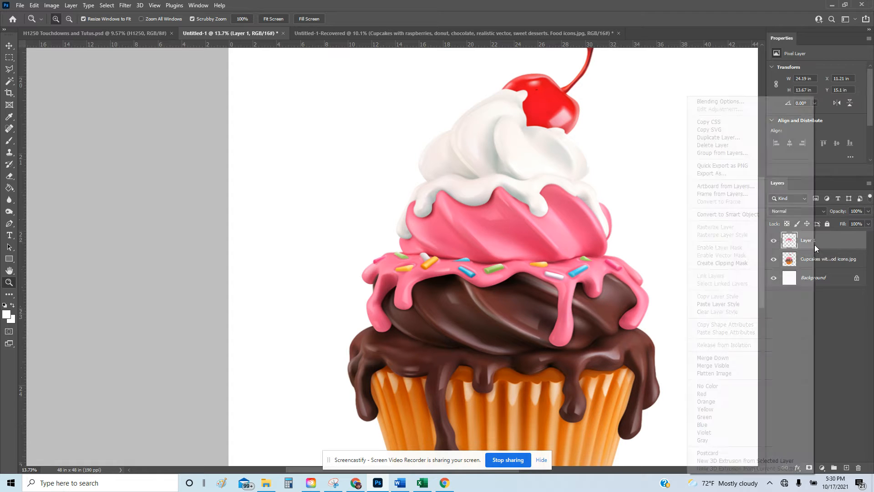
{"action": "left_click", "coordinate": [706, 101]}
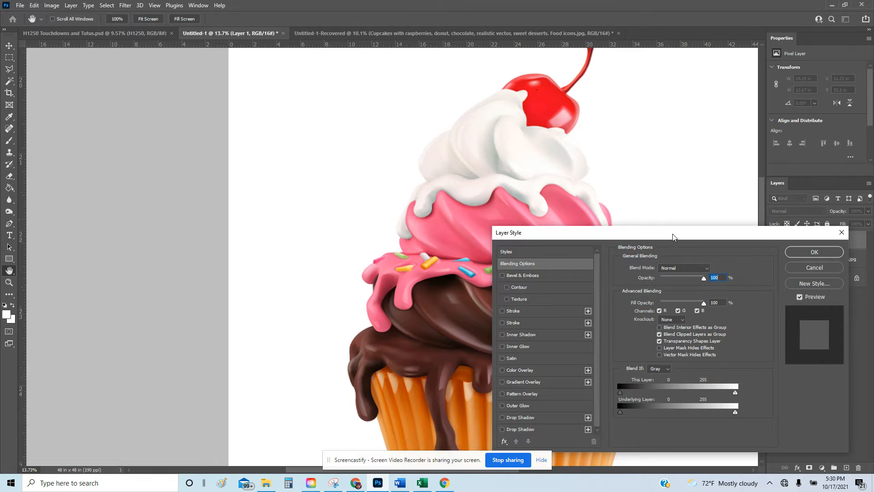
{"action": "left_click_drag", "start_coordinate": [673, 236], "coordinate": [610, 157]}
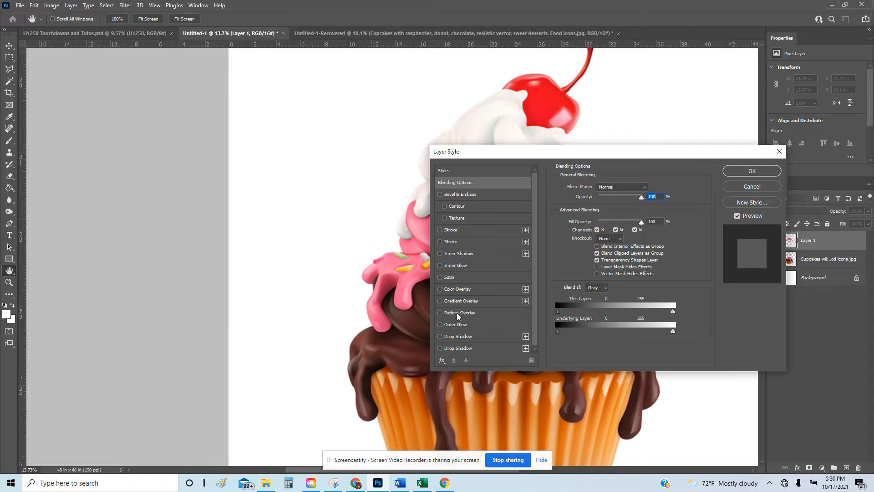
{"action": "left_click", "coordinate": [457, 312]}
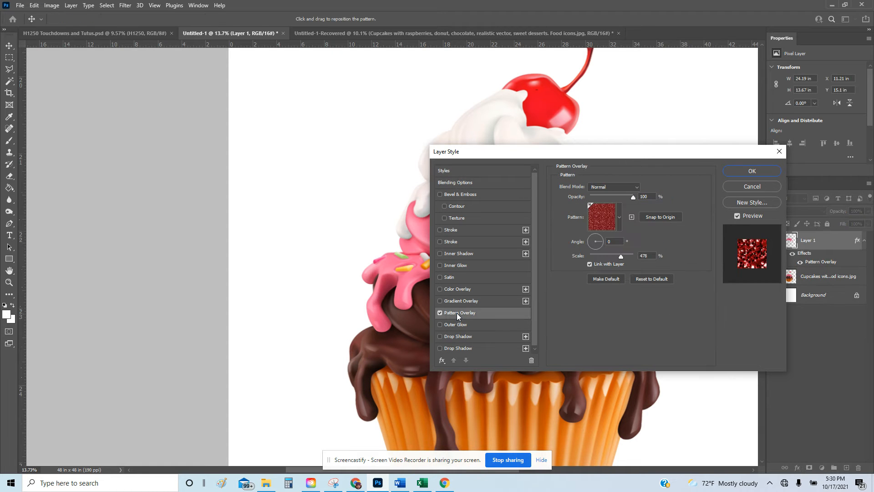
{"action": "left_click_drag", "start_coordinate": [541, 152], "coordinate": [692, 123]}
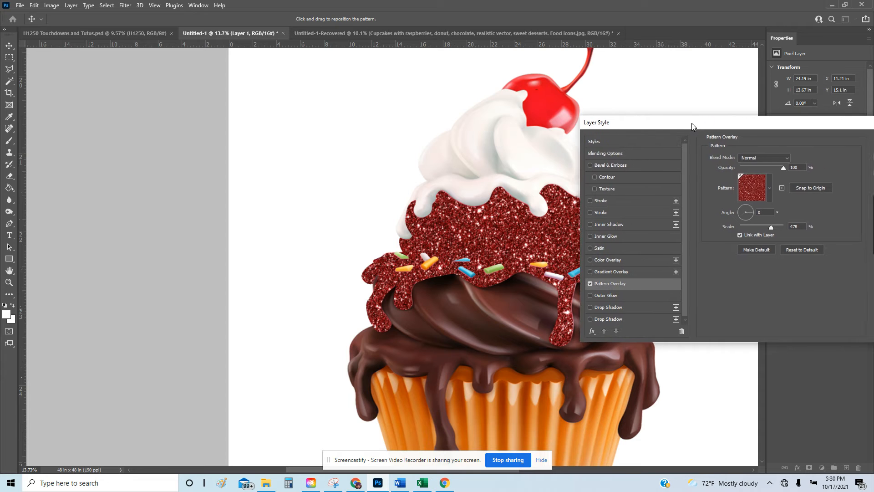
{"action": "left_click", "coordinate": [769, 190]}
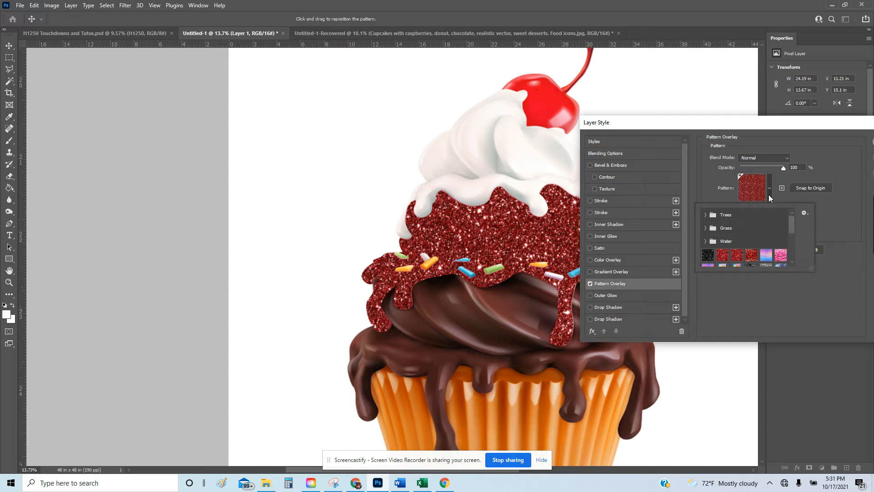
{"action": "scroll", "coordinate": [750, 252], "scroll_direction": "down", "scroll_amount": 5}
{"action": "scroll", "coordinate": [750, 251], "scroll_direction": "down", "scroll_amount": 1}
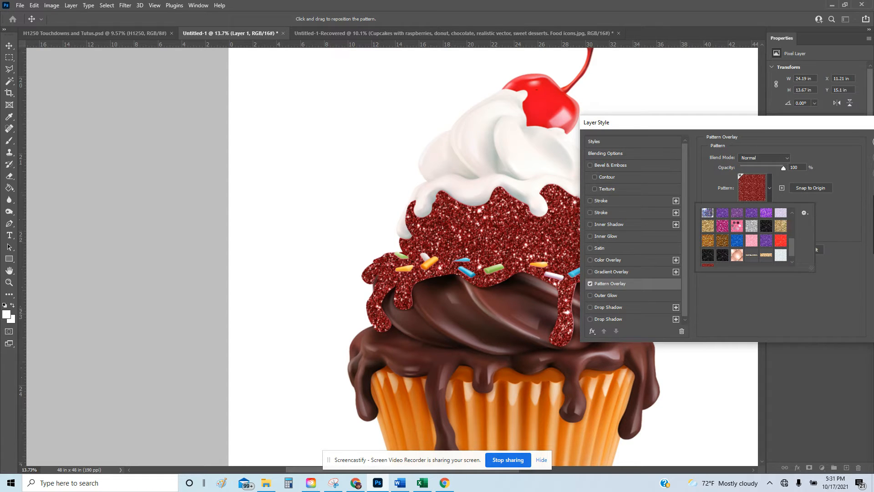
{"action": "left_click", "coordinate": [737, 227]}
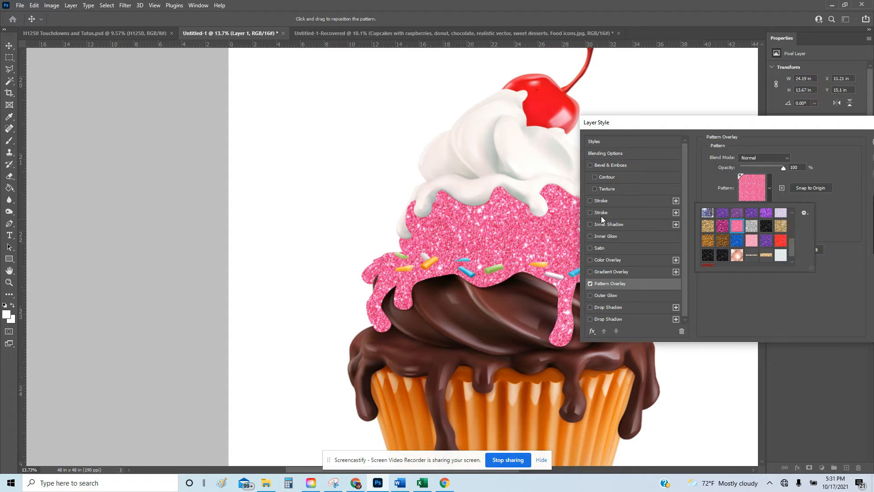
Try Lighten, Darken and Difference blend modes on the overlay, settling on Pin Light.
{"action": "left_click", "coordinate": [787, 159]}
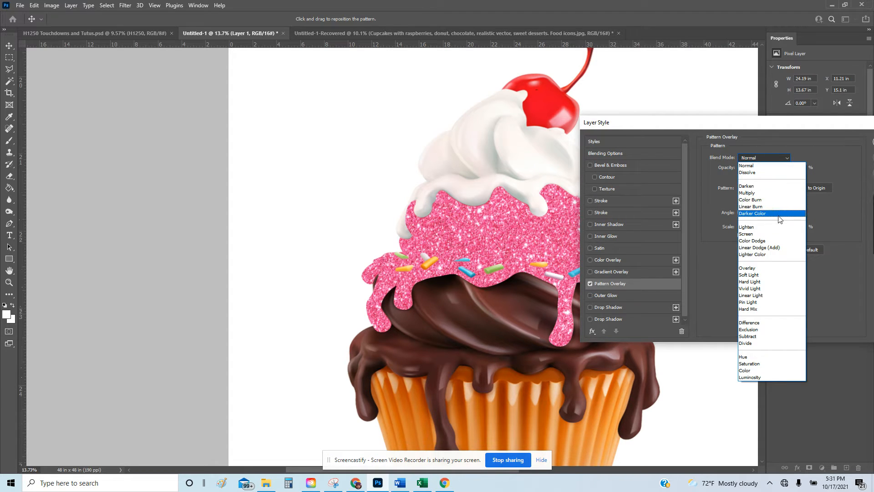
{"action": "left_click", "coordinate": [756, 227]}
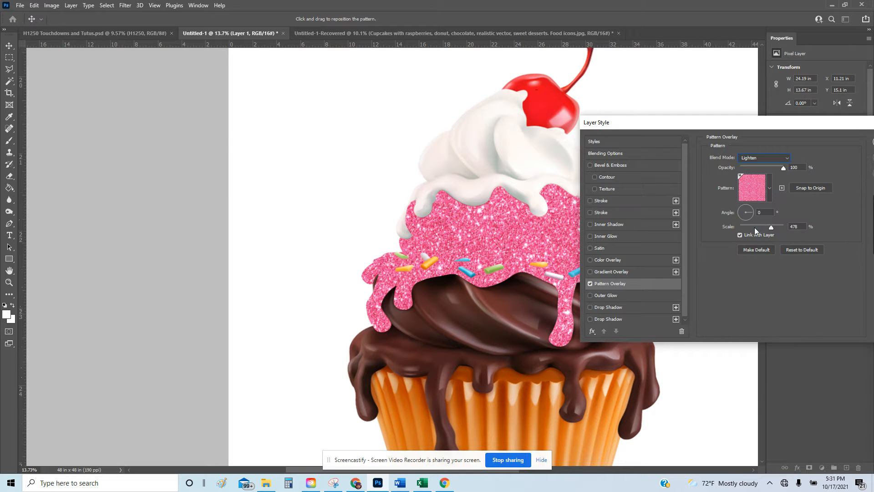
{"action": "left_click", "coordinate": [787, 159]}
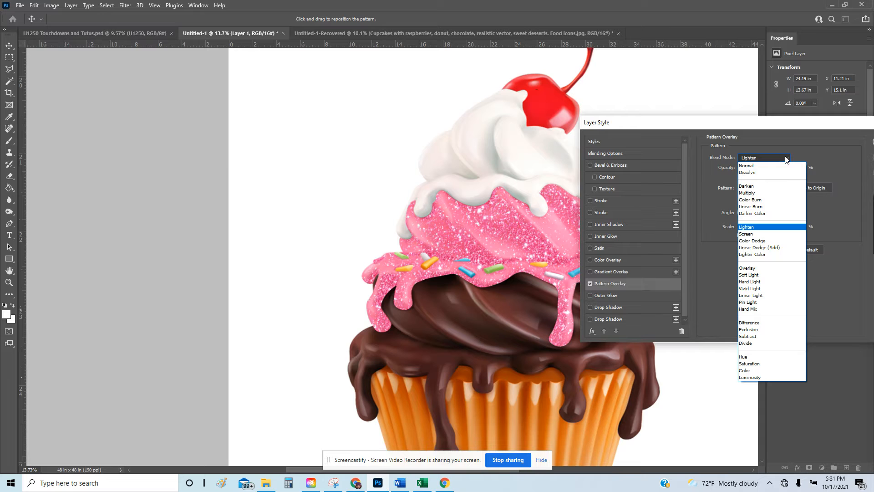
{"action": "left_click", "coordinate": [765, 188]}
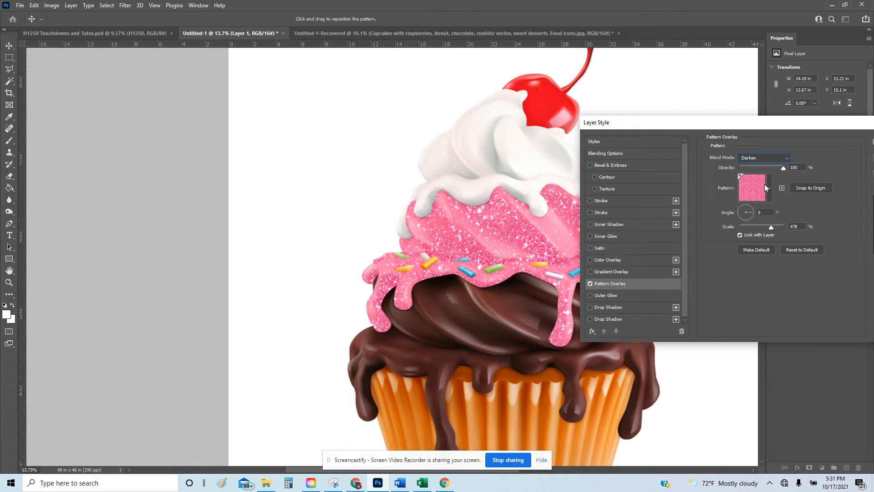
{"action": "left_click", "coordinate": [786, 159]}
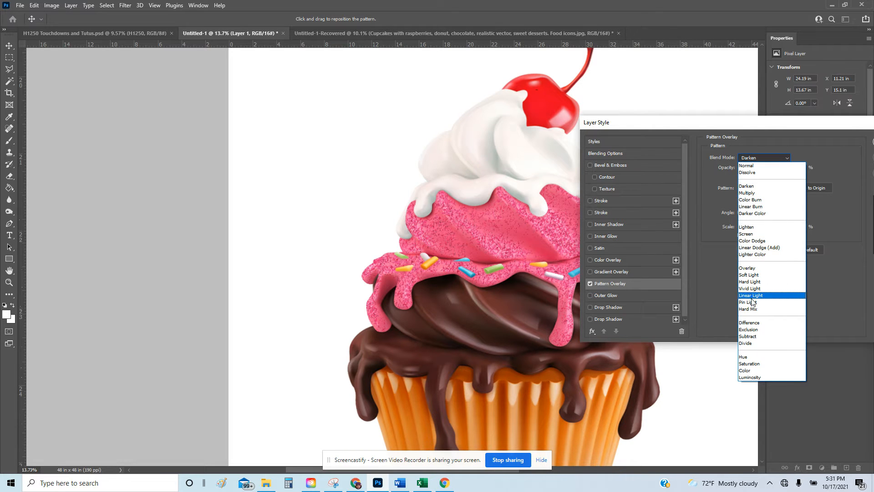
{"action": "left_click", "coordinate": [750, 323]}
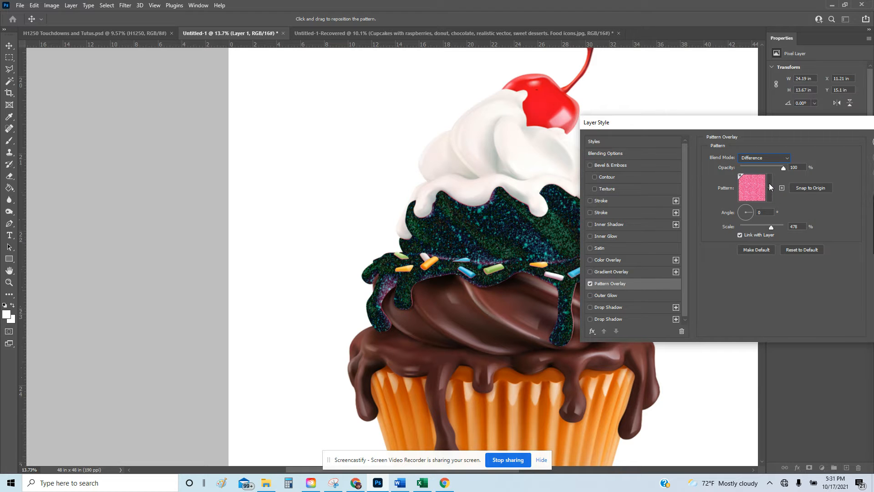
{"action": "left_click", "coordinate": [776, 161]}
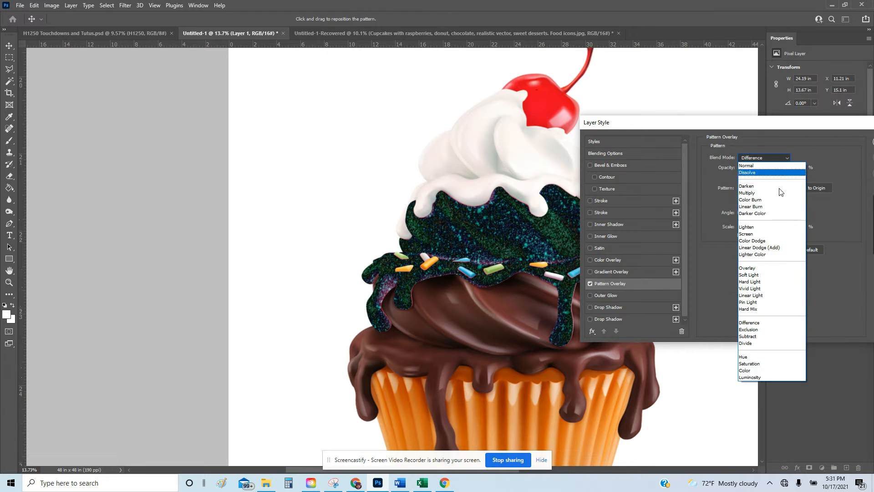
{"action": "left_click", "coordinate": [767, 303]}
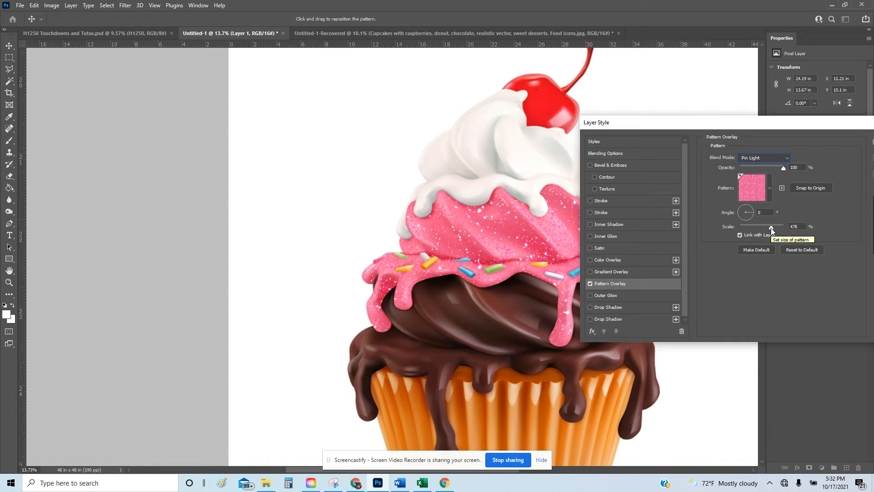
Set the glitter pattern scale to about 729% and confirm the Layer Style with OK.
{"action": "left_click_drag", "start_coordinate": [771, 227], "coordinate": [752, 230]}
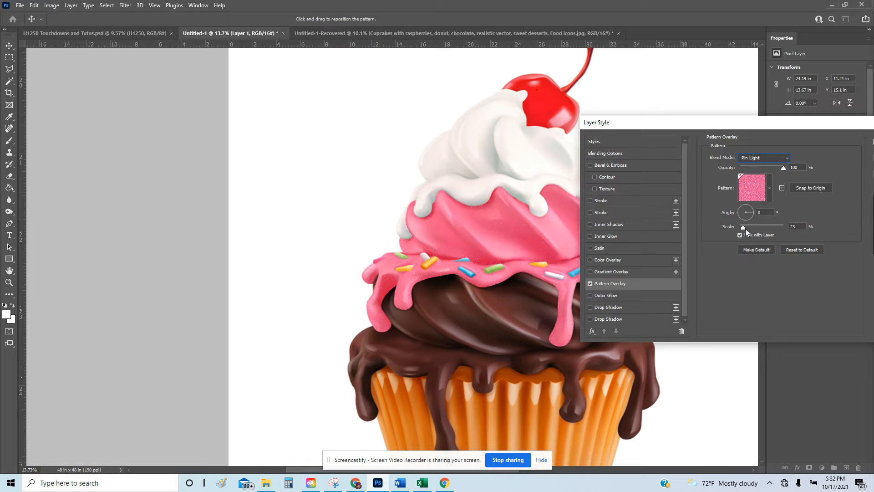
{"action": "left_click", "coordinate": [745, 227]}
{"action": "left_click", "coordinate": [747, 228]}
{"action": "left_click", "coordinate": [784, 227]}
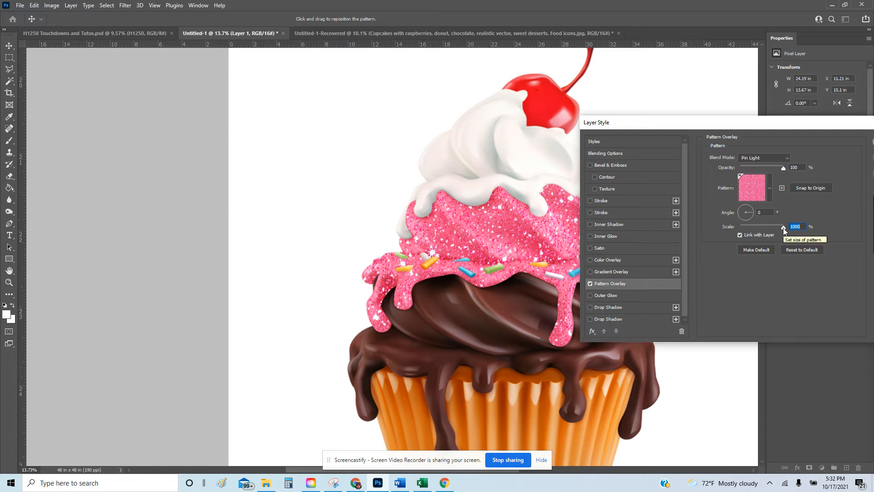
{"action": "left_click_drag", "start_coordinate": [779, 226], "coordinate": [776, 226]}
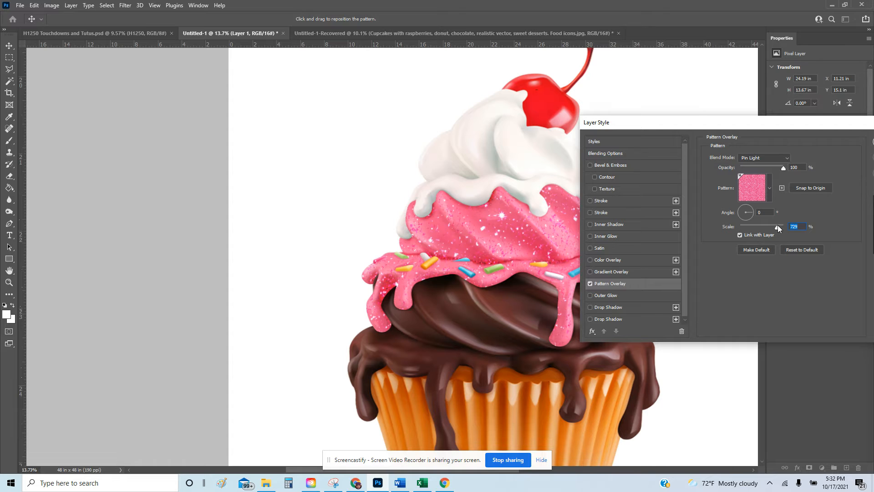
{"action": "left_click_drag", "start_coordinate": [819, 125], "coordinate": [691, 126]}
{"action": "left_click", "coordinate": [796, 145]}
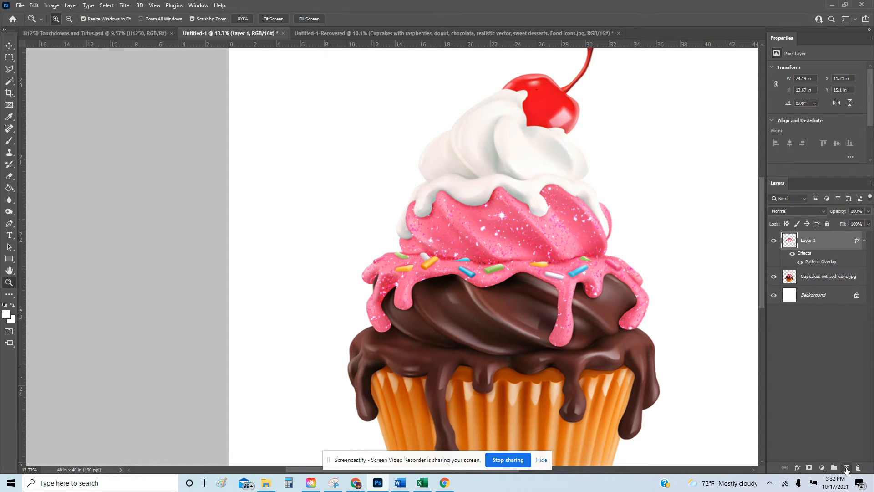
Add an empty Layer 2 to Untitled-1, check the recovered cupcake's sprinkles, then switch to Chrome.
{"action": "left_click", "coordinate": [847, 468]}
{"action": "left_click", "coordinate": [378, 35]}
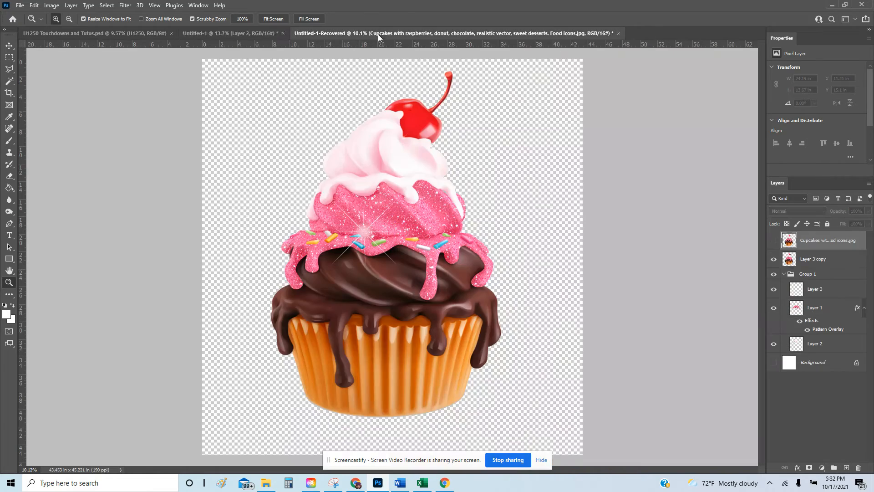
{"action": "left_click_drag", "start_coordinate": [363, 236], "coordinate": [398, 235]}
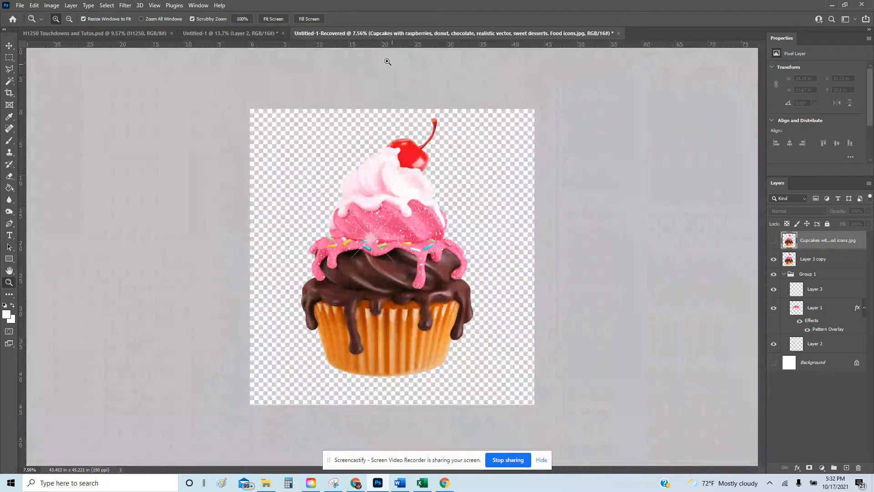
{"action": "left_click", "coordinate": [243, 31]}
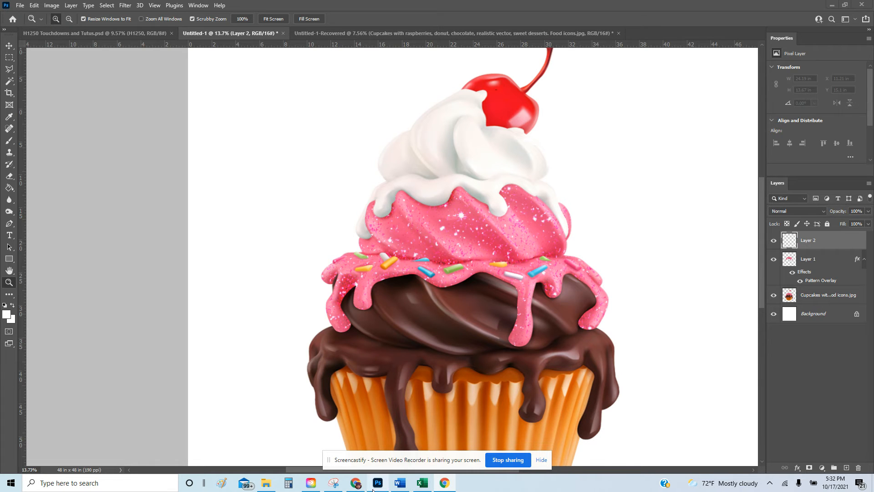
{"action": "left_click", "coordinate": [357, 484]}
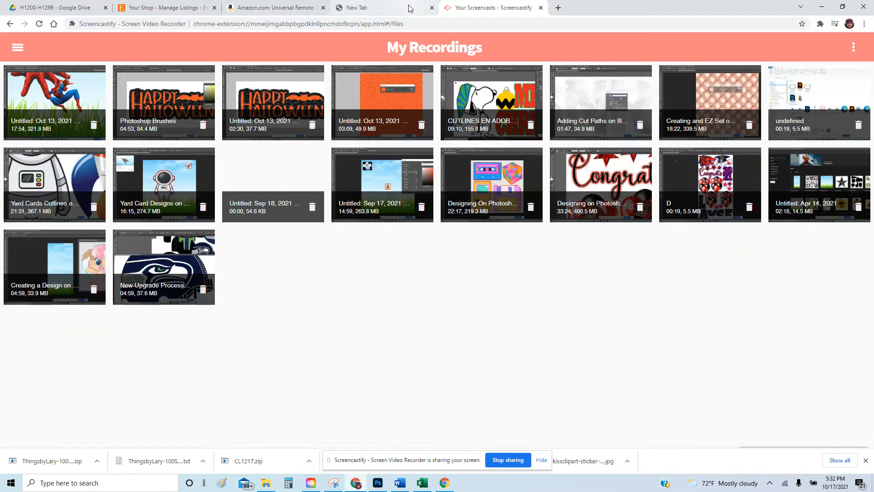
Google 'free psd brushes' in a new tab and open the Brusheezy free brushes result.
{"action": "left_click", "coordinate": [389, 8]}
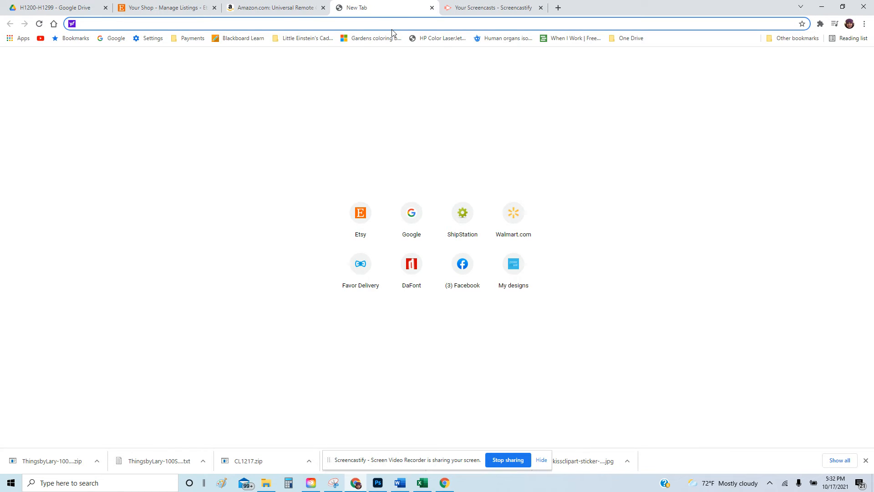
{"action": "type", "text": "free"}
{"action": "key", "text": "BackSpace"}
{"action": "key", "text": "BackSpace"}
{"action": "key", "text": "BackSpace"}
{"action": "key", "text": "BackSpace"}
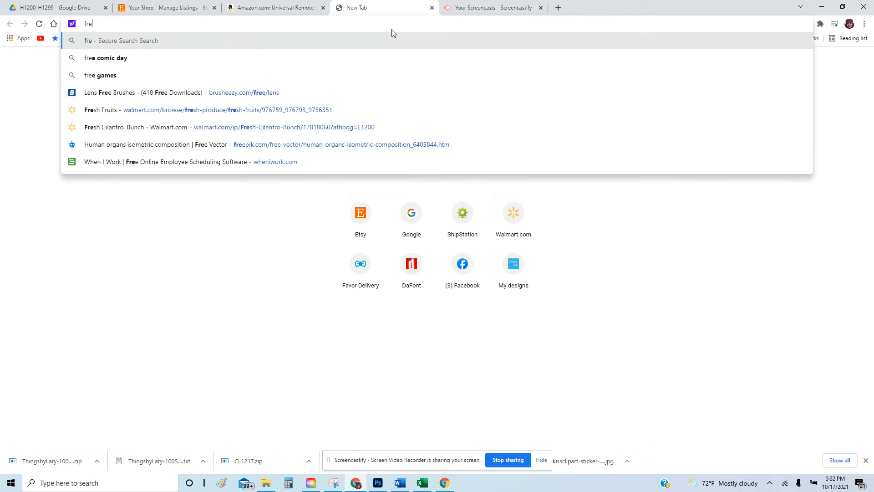
{"action": "type", "text": "gogo"}
{"action": "key", "text": "BackSpace"}
{"action": "key", "text": "BackSpace"}
{"action": "key", "text": "BackSpace"}
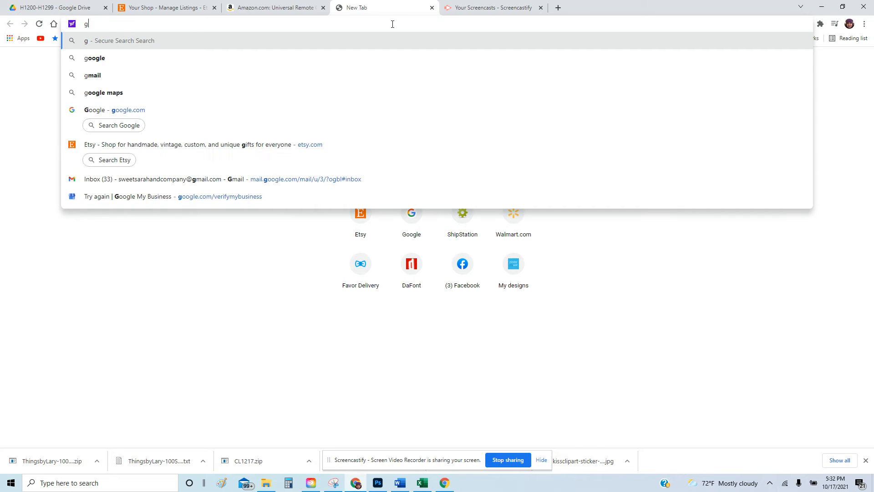
{"action": "type", "text": "oogle.com"}
{"action": "key", "text": "Return"}
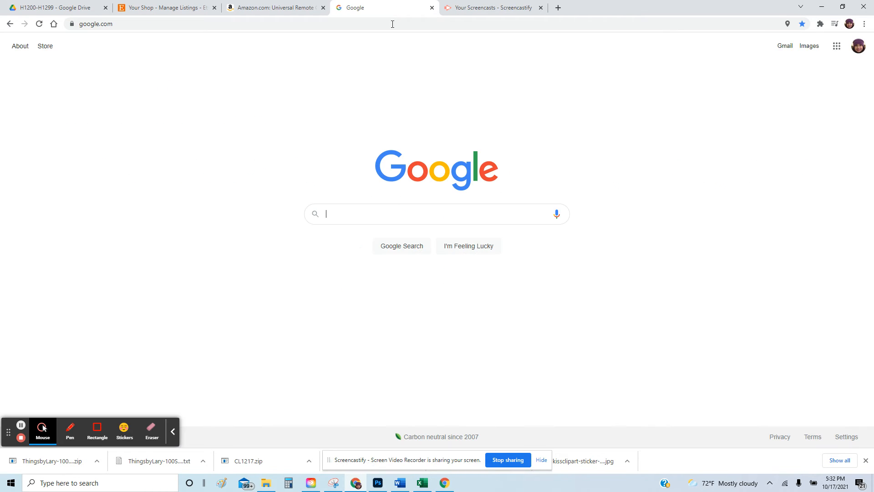
{"action": "type", "text": "free psd"}
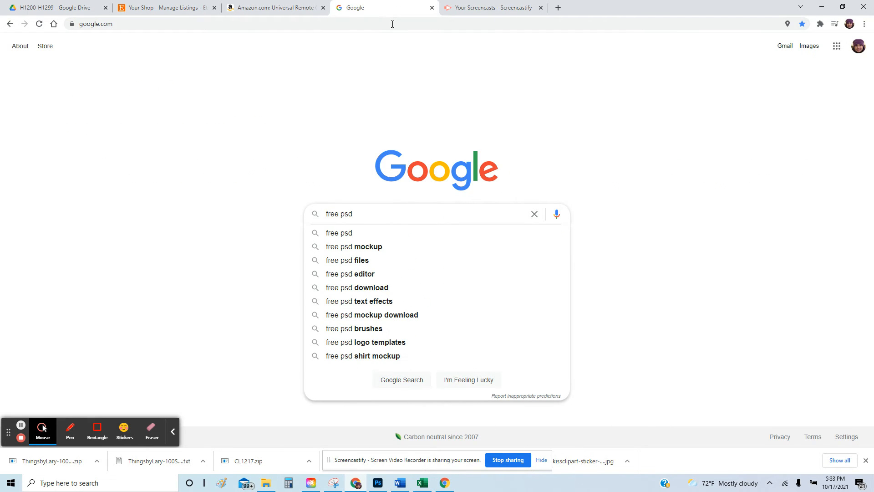
{"action": "type", "text": " brushes"}
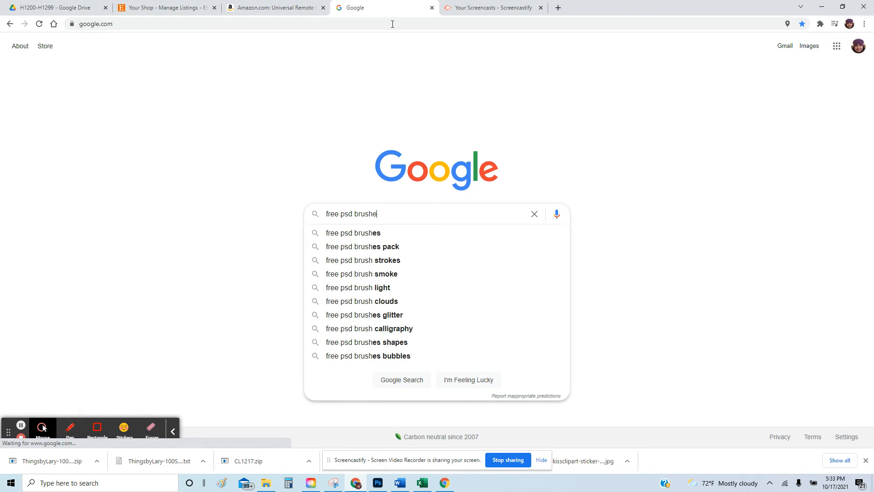
{"action": "key", "text": "Return"}
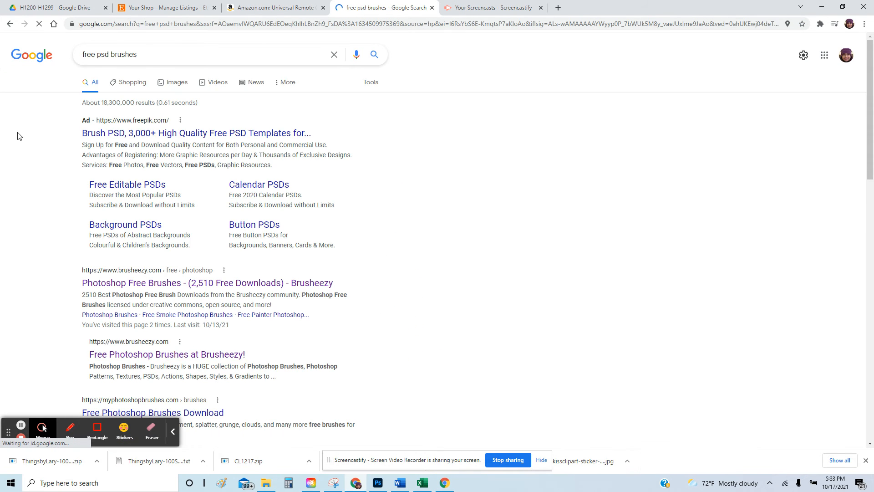
{"action": "left_click", "coordinate": [148, 273]}
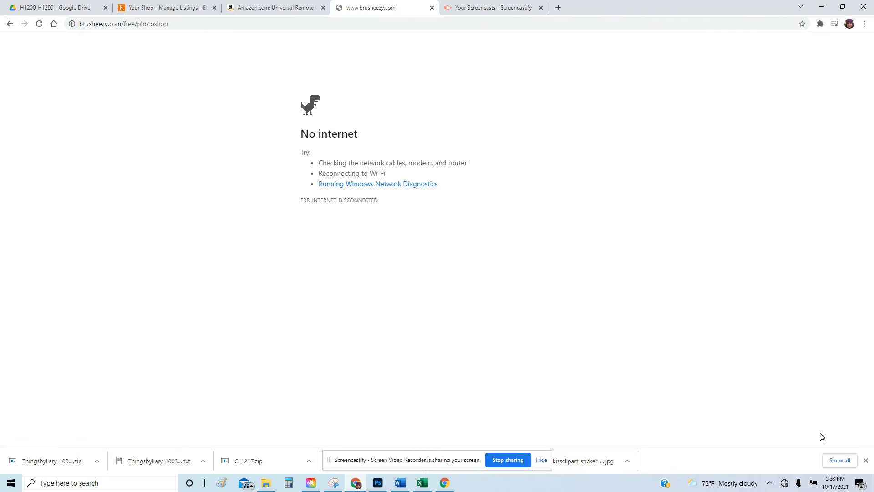
Reconnect to the Wi-Fi network from the taskbar and return to Photoshop.
{"action": "left_click", "coordinate": [787, 484]}
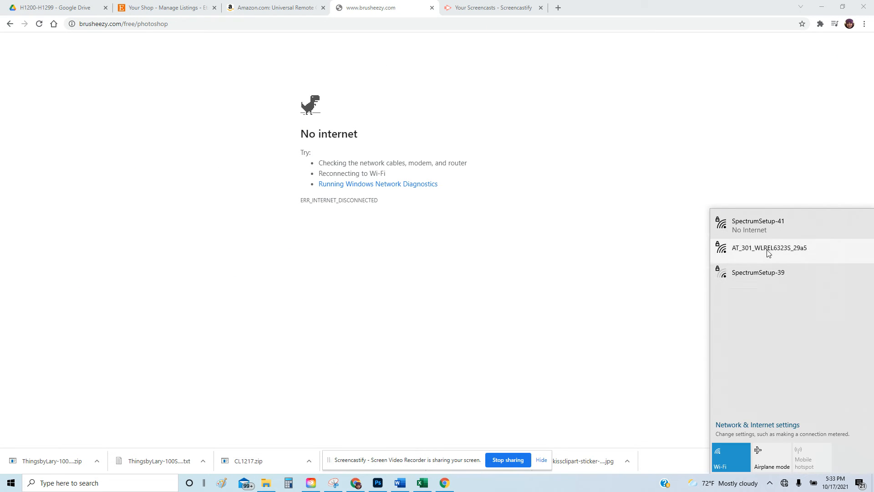
{"action": "left_click", "coordinate": [768, 230]}
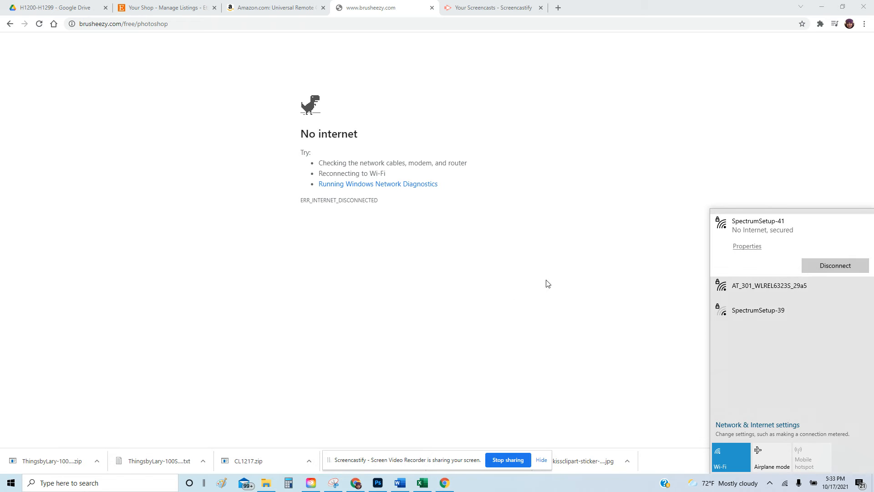
{"action": "left_click", "coordinate": [385, 484]}
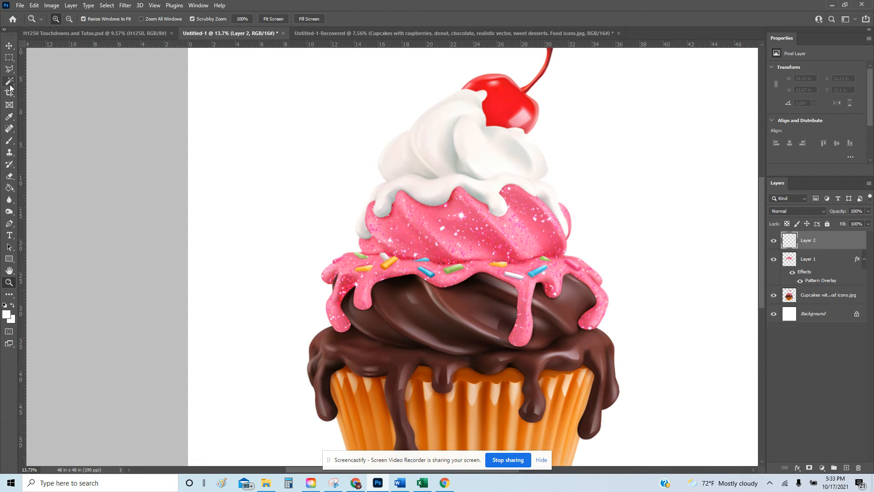
With the Brush tool, pick Star 1 from the Shine Star Brush Xoxo folder at 823 px.
{"action": "left_click", "coordinate": [8, 144]}
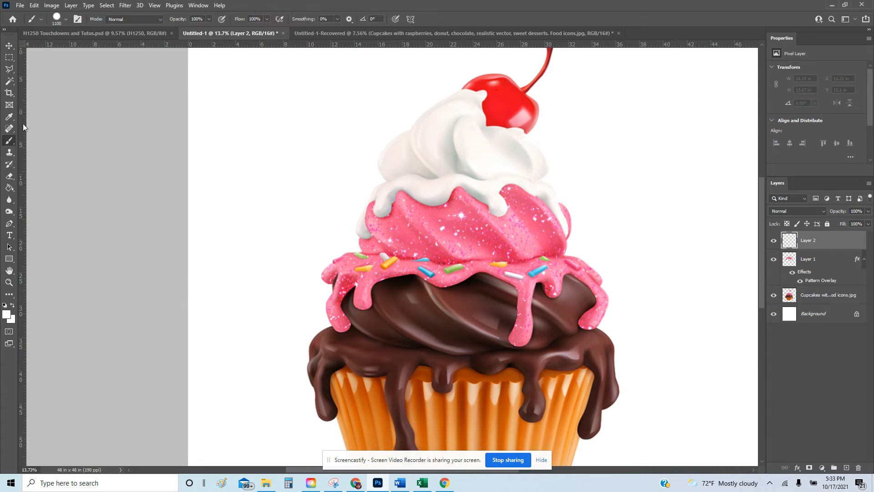
{"action": "left_click", "coordinate": [62, 20]}
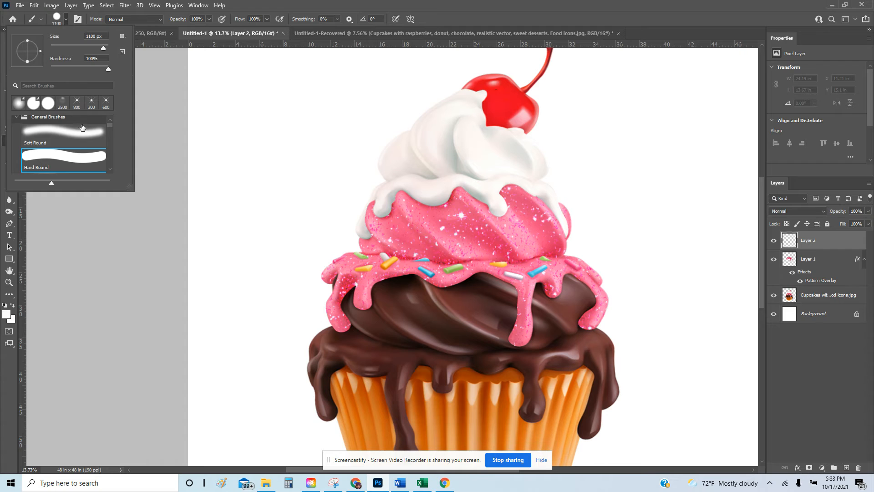
{"action": "left_click", "coordinate": [20, 120]}
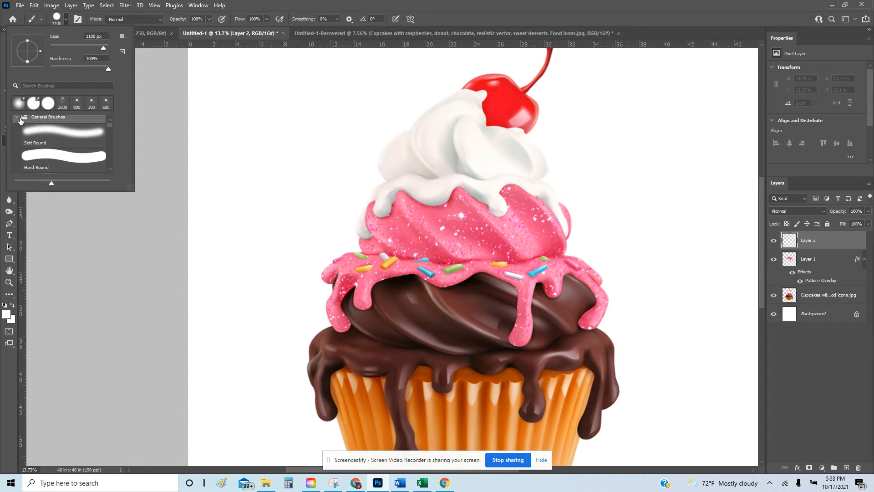
{"action": "left_click", "coordinate": [16, 119]}
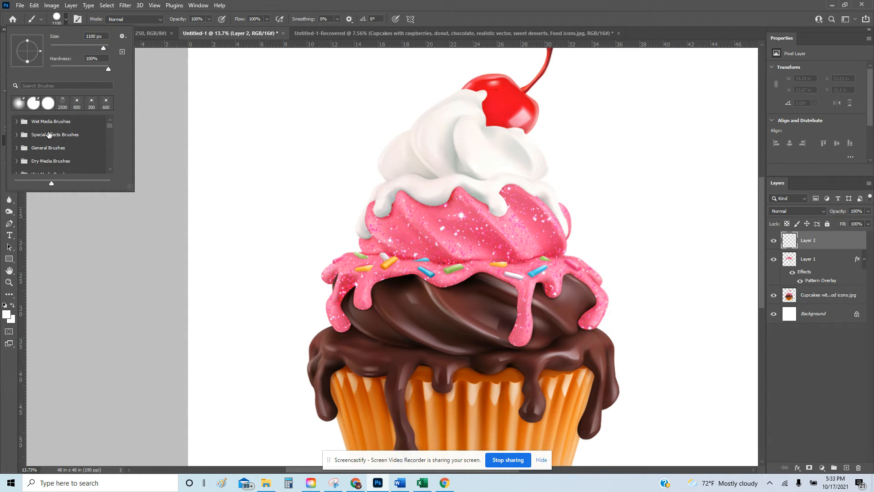
{"action": "scroll", "coordinate": [54, 143], "scroll_direction": "down", "scroll_amount": 1}
{"action": "scroll", "coordinate": [54, 146], "scroll_direction": "down", "scroll_amount": 3}
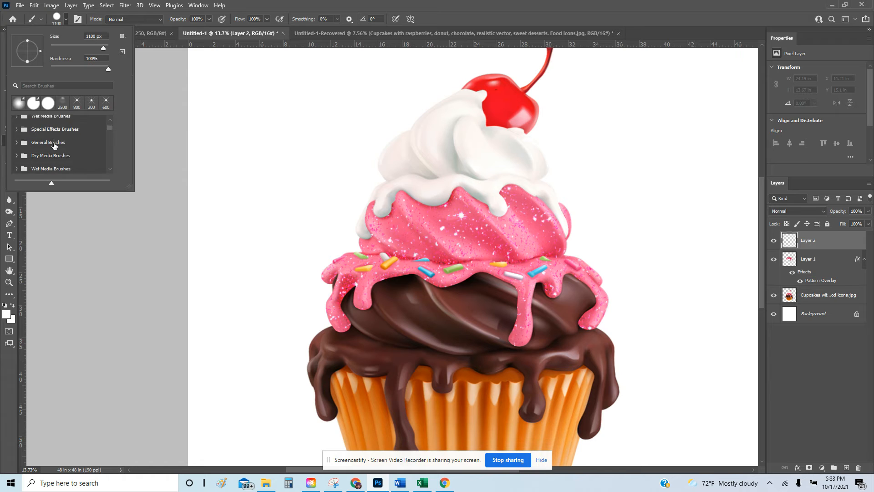
{"action": "scroll", "coordinate": [57, 158], "scroll_direction": "down", "scroll_amount": 6}
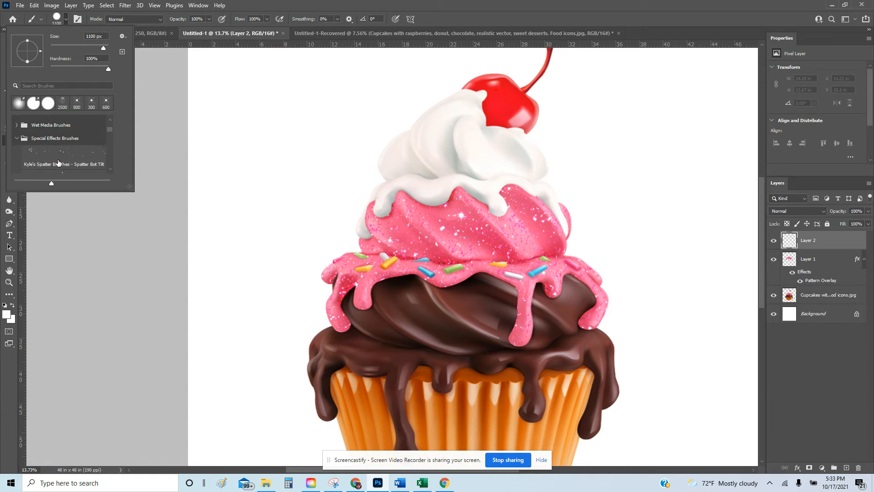
{"action": "scroll", "coordinate": [64, 164], "scroll_direction": "down", "scroll_amount": 5}
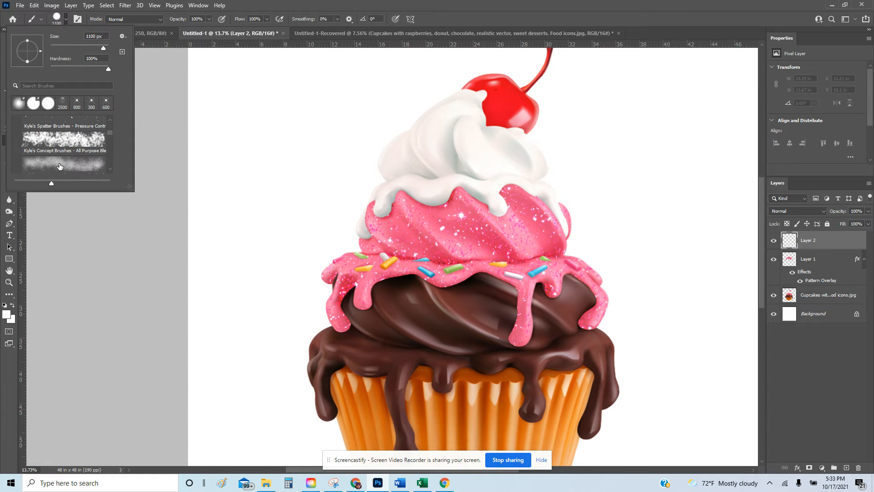
{"action": "scroll", "coordinate": [79, 165], "scroll_direction": "down", "scroll_amount": 6}
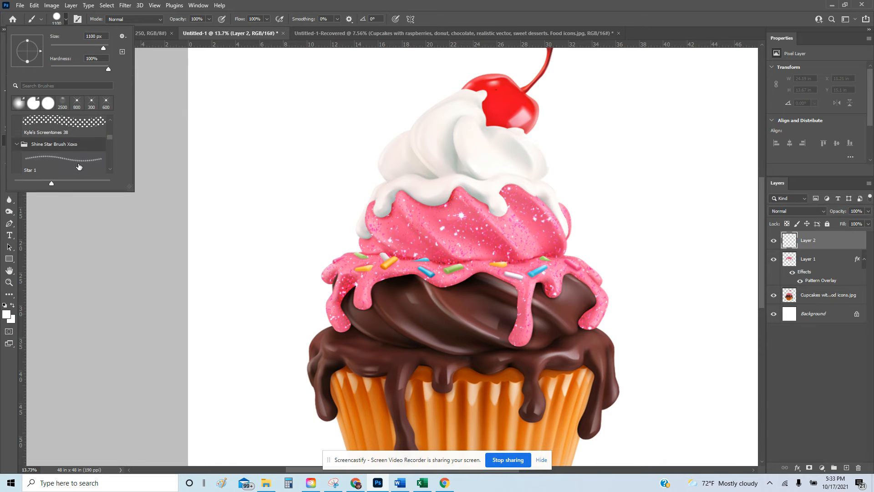
{"action": "left_click", "coordinate": [102, 148]}
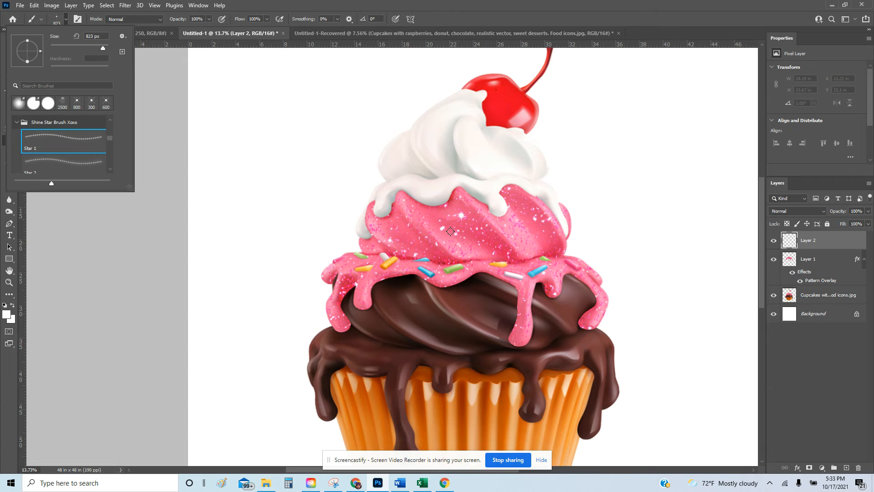
Stamp a first star sparkle on the frosting, undo an oversized one, and switch to Star 2.
{"action": "left_click", "coordinate": [450, 233]}
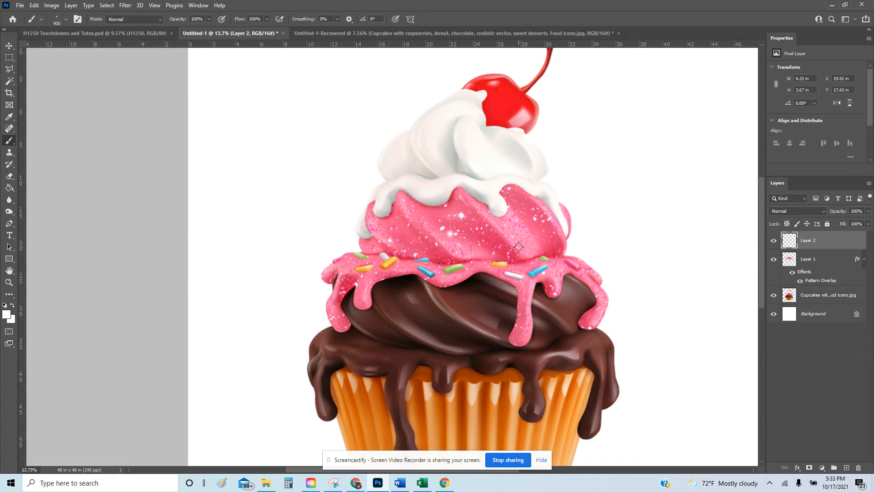
{"action": "key", "text": "bracketright"}
{"action": "key", "text": "bracketright"}
{"action": "key", "text": "bracketright"}
{"action": "key", "text": "bracketright"}
{"action": "key", "text": "bracketright"}
{"action": "key", "text": "bracketright"}
{"action": "left_click", "coordinate": [475, 244]}
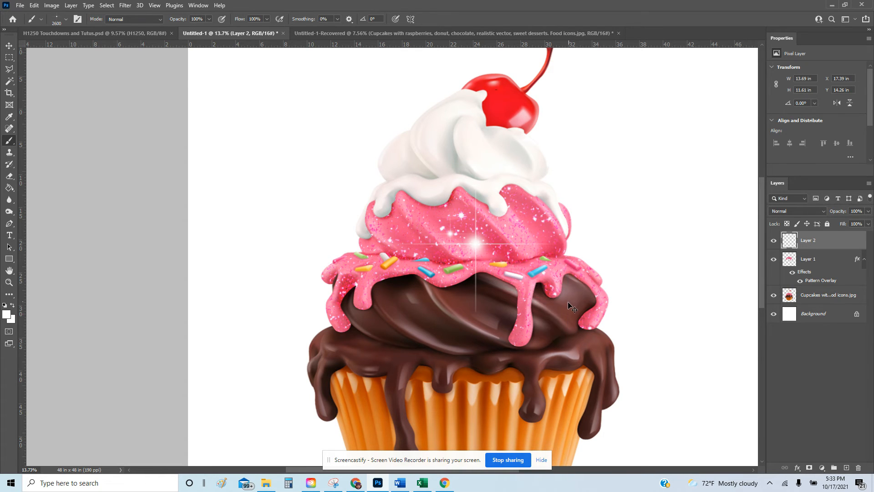
{"action": "key", "text": "ctrl+z"}
{"action": "key", "text": "ctrl+z"}
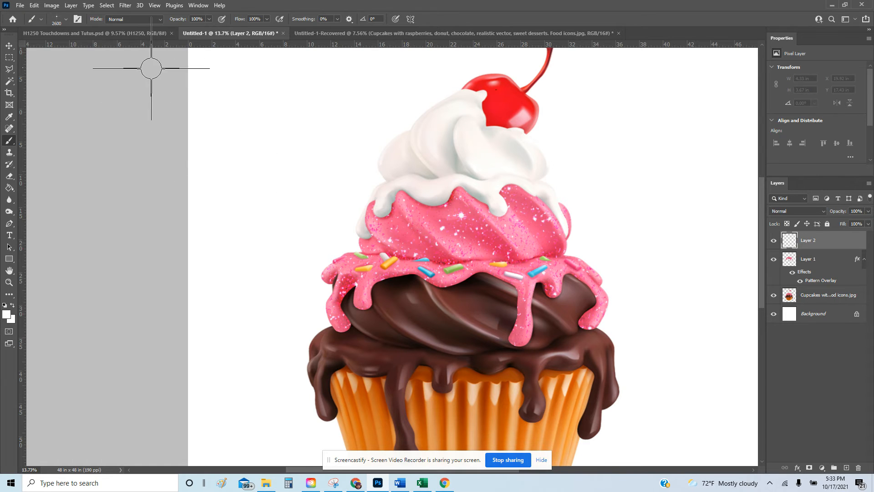
{"action": "left_click", "coordinate": [57, 20]}
{"action": "scroll", "coordinate": [91, 139], "scroll_direction": "down", "scroll_amount": 3}
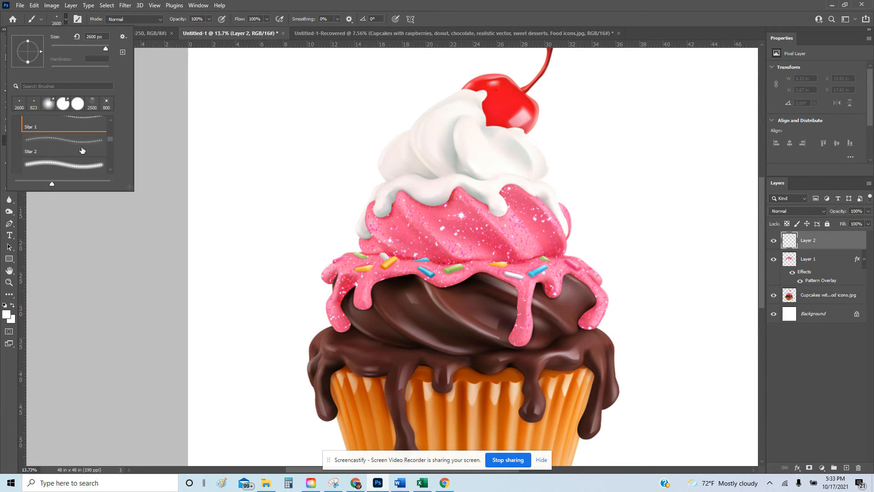
{"action": "left_click", "coordinate": [64, 136]}
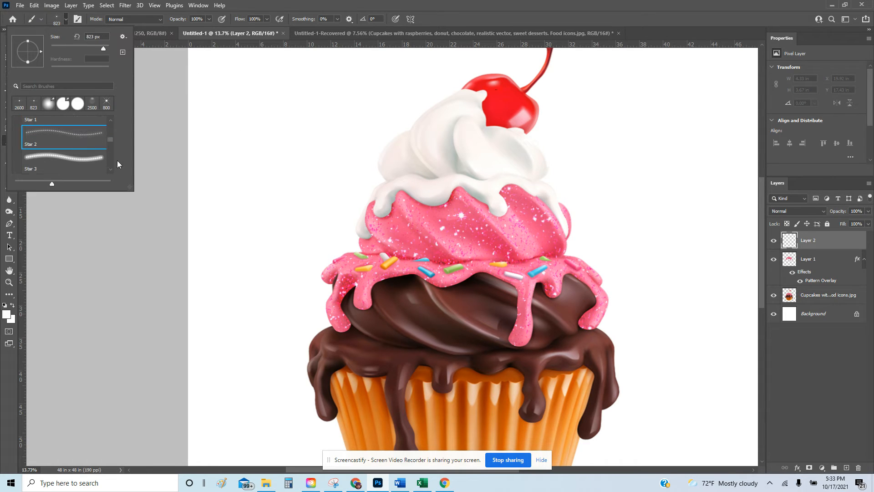
Stamp Star 2 sparkles at 1100–1500 px across the pink frosting and on the pink drip.
{"action": "left_click", "coordinate": [447, 248]}
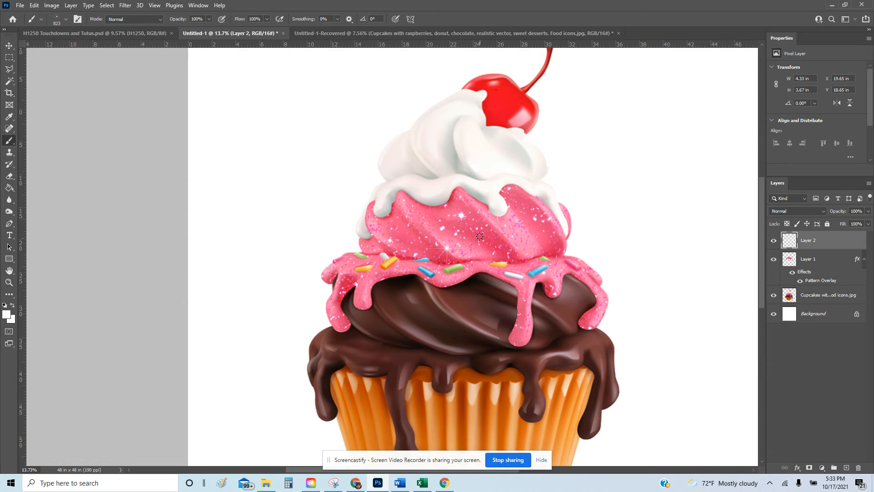
{"action": "key", "text": "bracketright"}
{"action": "key", "text": "bracketright"}
{"action": "key", "text": "bracketright"}
{"action": "left_click", "coordinate": [461, 215]}
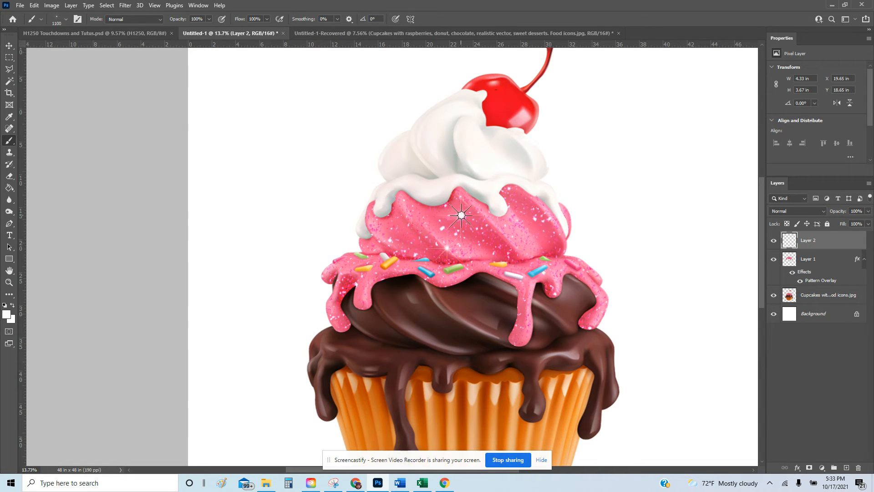
{"action": "left_click", "coordinate": [556, 255]}
{"action": "key", "text": "bracketright"}
{"action": "key", "text": "bracketright"}
{"action": "key", "text": "bracketright"}
{"action": "key", "text": "bracketright"}
{"action": "left_click", "coordinate": [374, 257]}
{"action": "key", "text": "bracketright"}
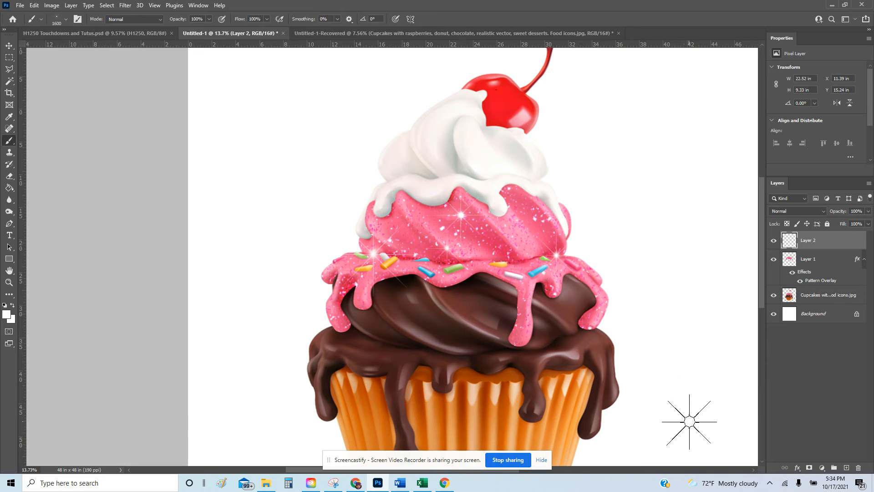
{"action": "key", "text": "bracketleft"}
{"action": "key", "text": "bracketleft"}
{"action": "key", "text": "bracketleft"}
{"action": "left_click", "coordinate": [518, 340]}
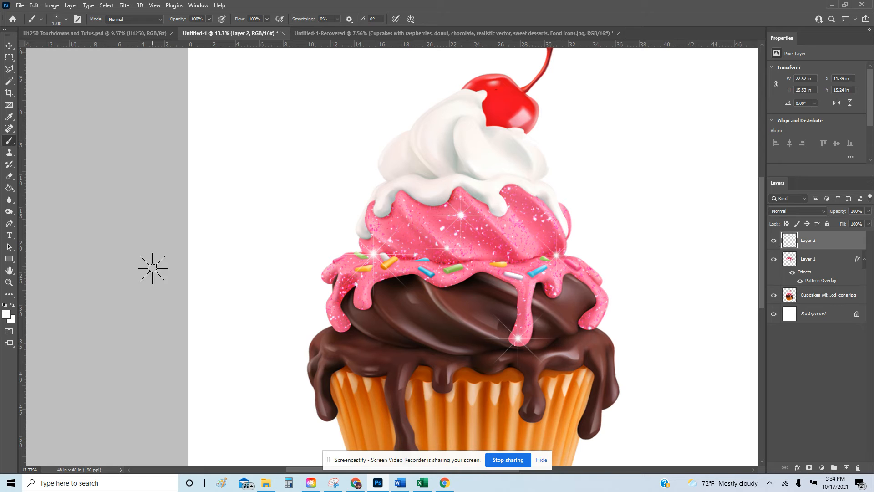
Zoom out to the whole cupcake and select Layer 2, Layer 1 and the cupcake layer.
{"action": "left_click", "coordinate": [8, 282]}
{"action": "left_click_drag", "start_coordinate": [460, 253], "coordinate": [439, 254]}
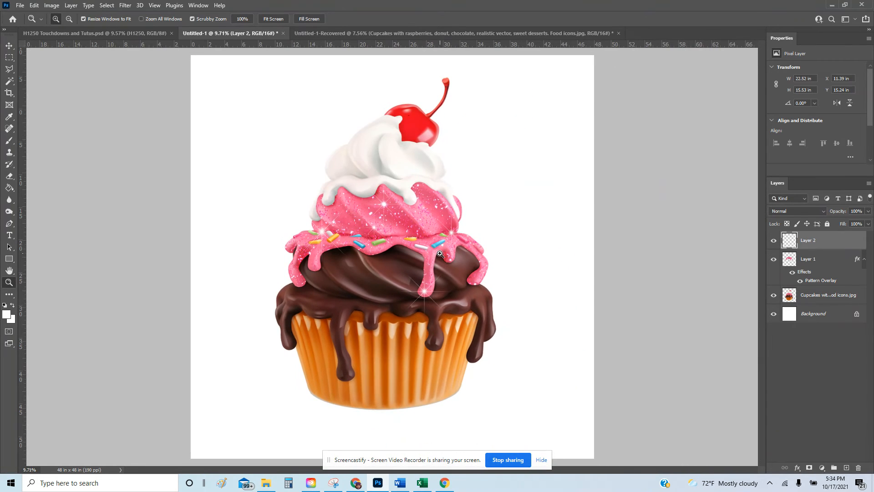
{"action": "left_click", "coordinate": [825, 301], "text": "shift"}
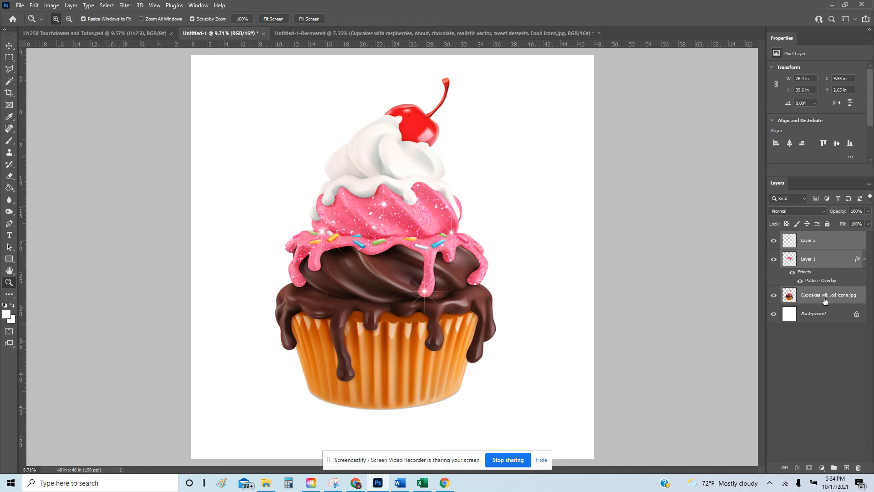
Merge the selected cupcake layers, hide the white Background, and Quick Export the result as PNG.
{"action": "right_click", "coordinate": [816, 259]}
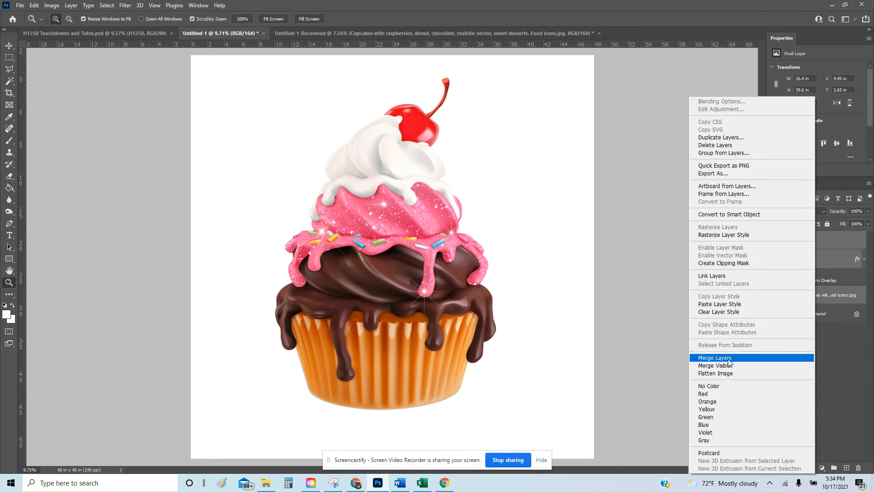
{"action": "left_click", "coordinate": [747, 358]}
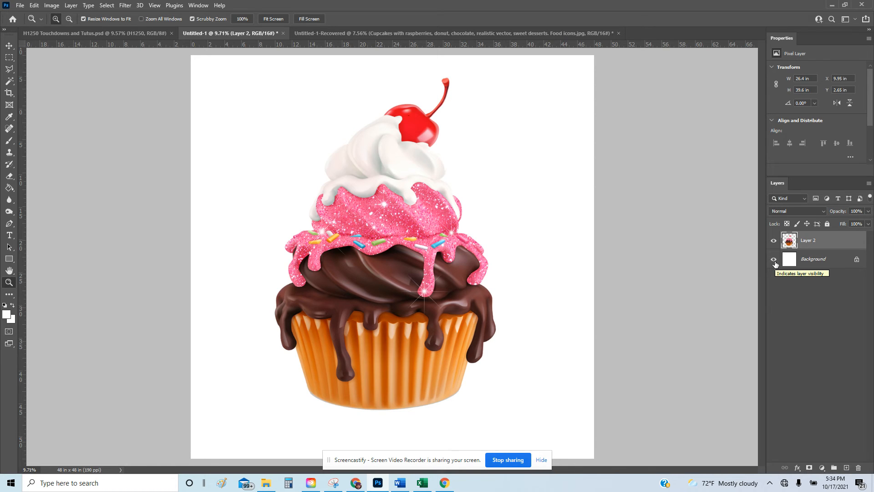
{"action": "left_click", "coordinate": [774, 260]}
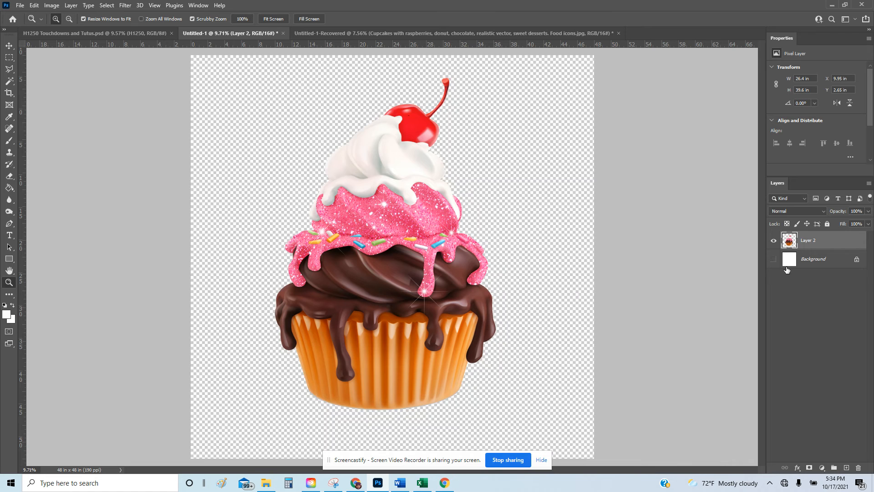
{"action": "right_click", "coordinate": [816, 242]}
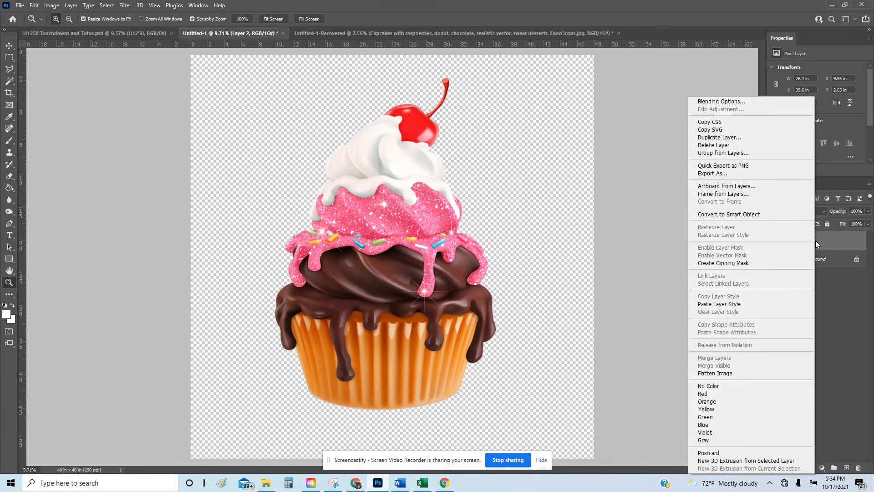
{"action": "left_click", "coordinate": [754, 166]}
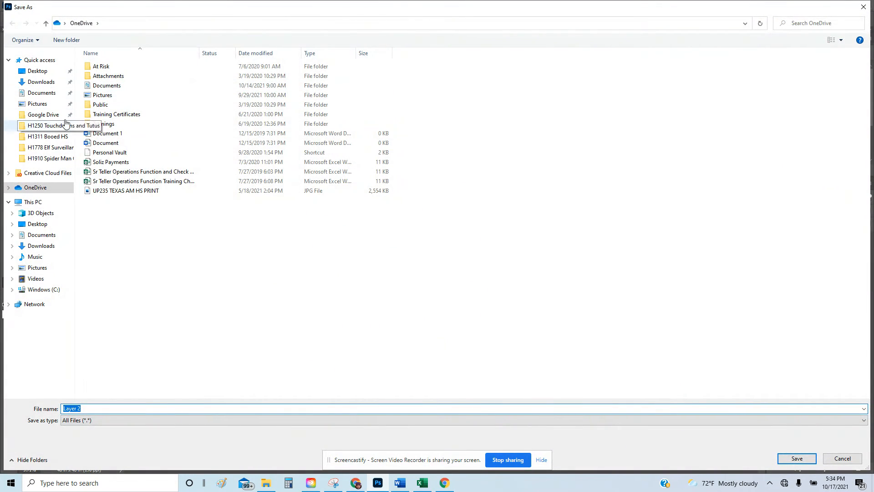
Save the PNG as 'Pink Glitter Cupcake 1' in Google Drive > Clipart > Cakes.
{"action": "left_click", "coordinate": [50, 114]}
{"action": "double_click", "coordinate": [113, 74]}
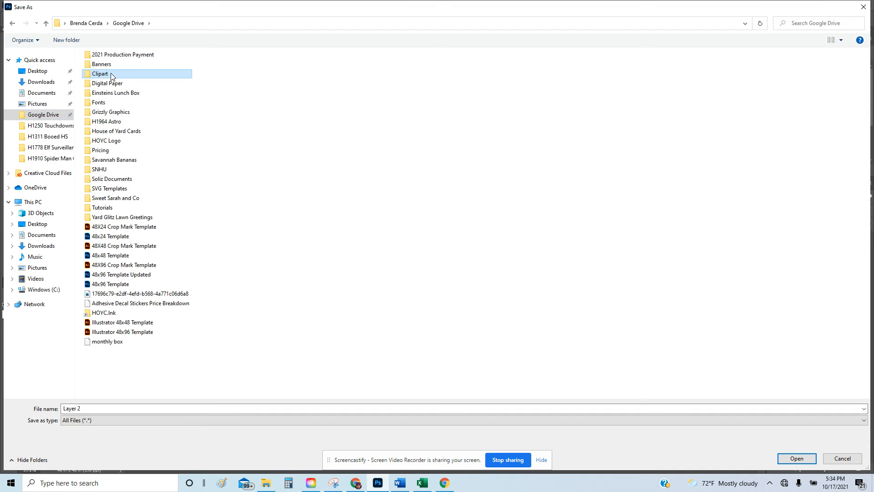
{"action": "scroll", "coordinate": [164, 316], "scroll_direction": "down", "scroll_amount": 5}
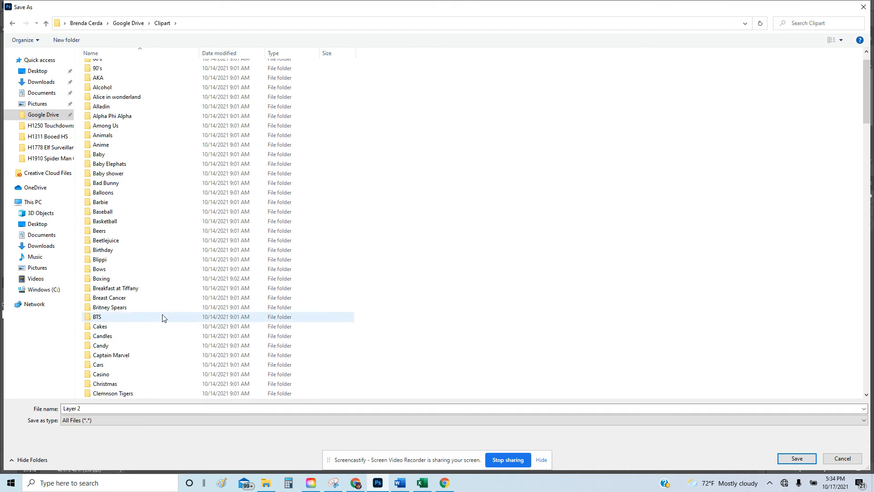
{"action": "scroll", "coordinate": [160, 346], "scroll_direction": "down", "scroll_amount": 3}
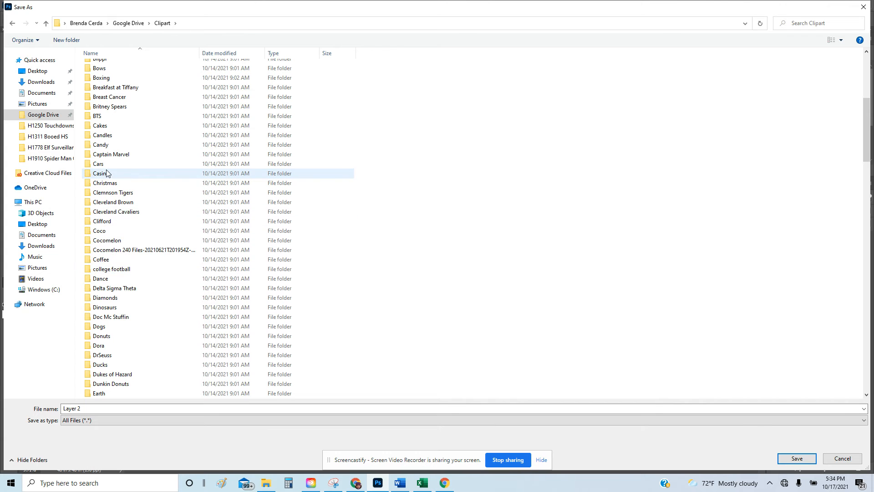
{"action": "left_click", "coordinate": [106, 129]}
{"action": "double_click", "coordinate": [106, 129]}
{"action": "left_click", "coordinate": [129, 408]}
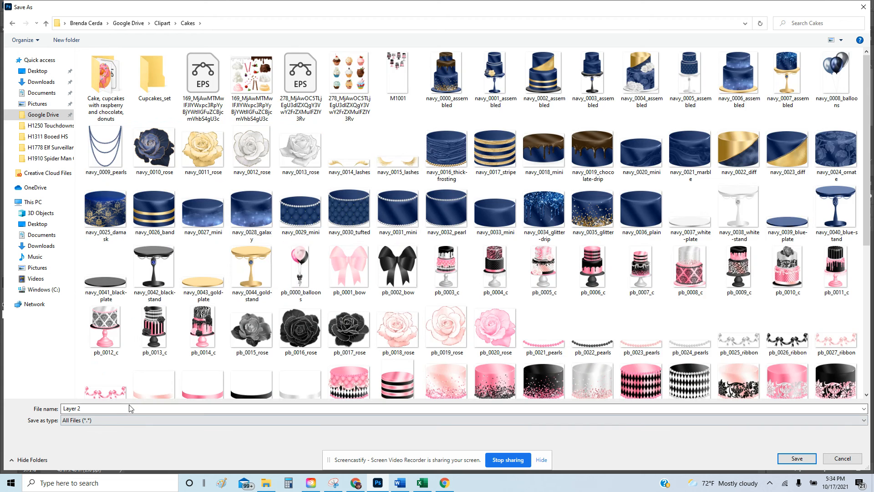
{"action": "type", "text": "0"}
{"action": "key", "text": "BackSpace"}
{"action": "type", "text": "P"}
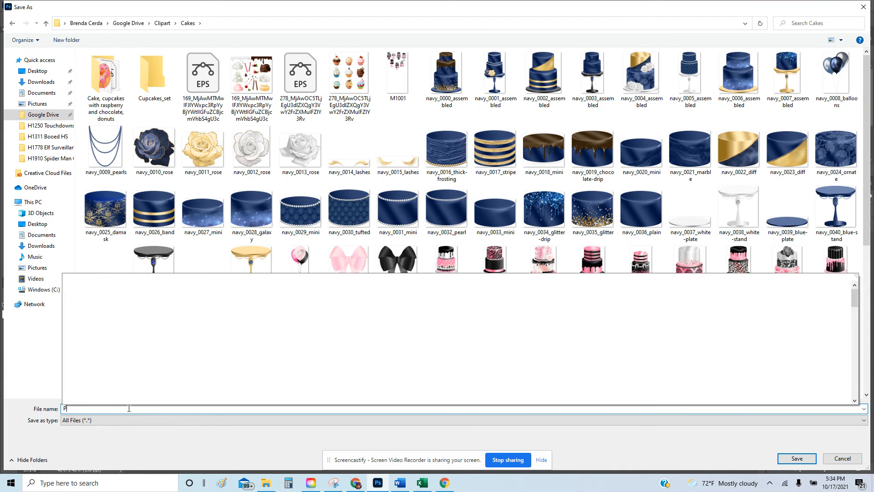
{"action": "type", "text": "ink Glitter"}
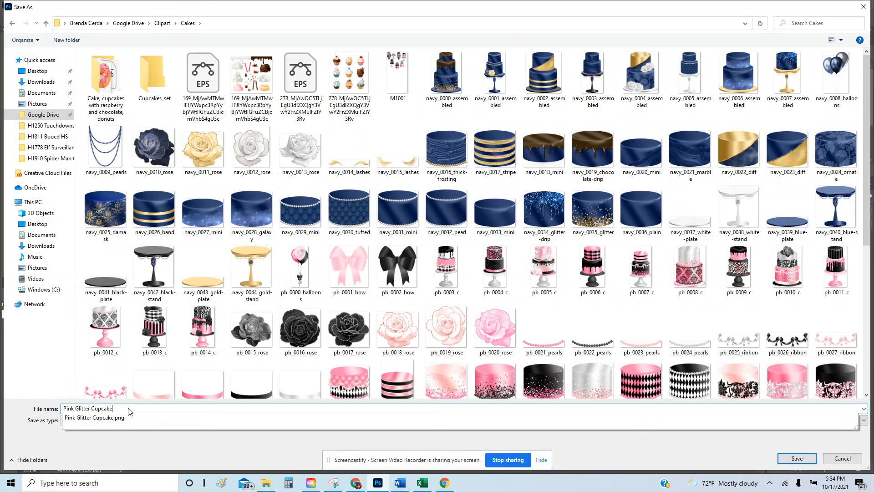
{"action": "type", "text": " Cupcake"}
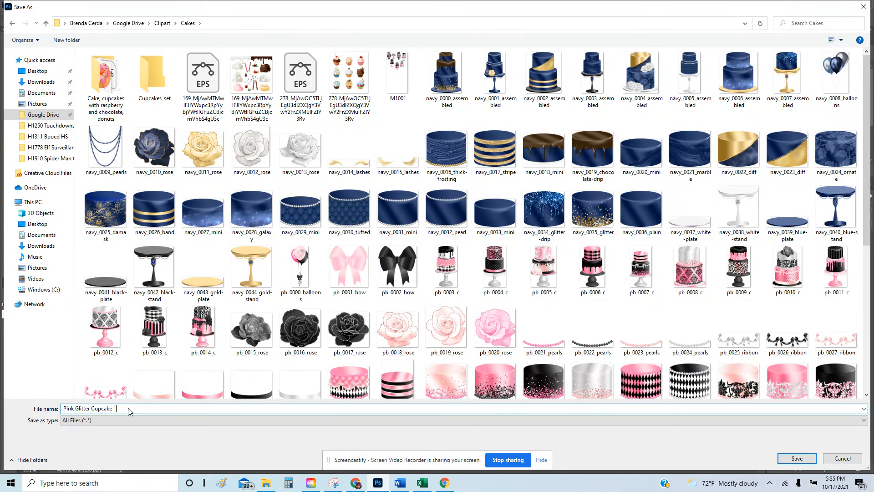
{"action": "key", "text": "Return"}
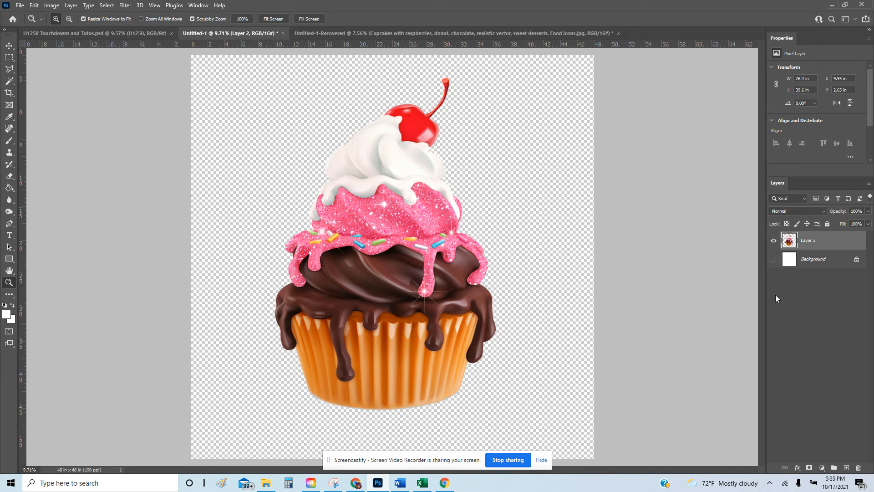
Show the Background again, select Layer 1, and save as Cupcake Template.psd in Clipart > Cakes > Cupcakes_set.
{"action": "left_click", "coordinate": [773, 259]}
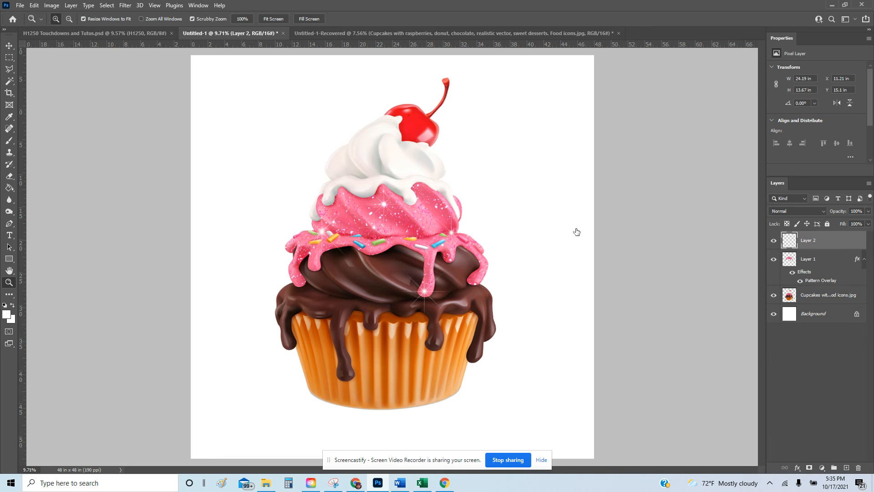
{"action": "left_click", "coordinate": [802, 263]}
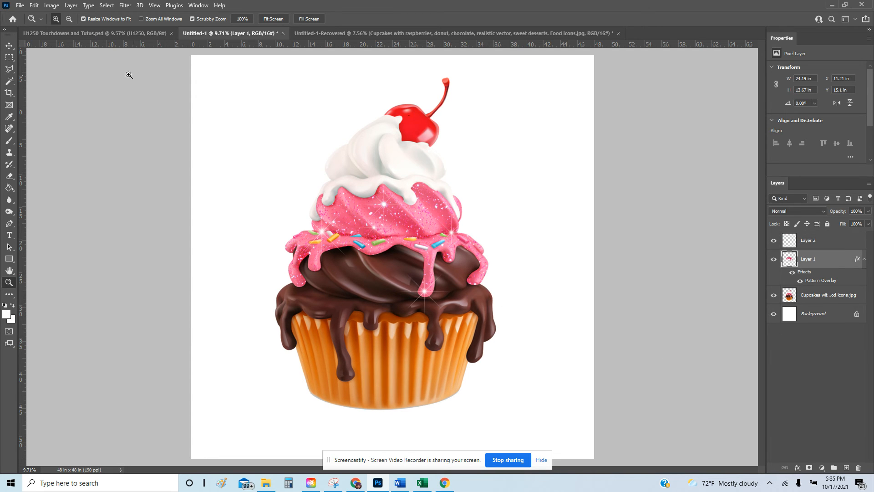
{"action": "left_click", "coordinate": [20, 6]}
{"action": "left_click", "coordinate": [45, 115]}
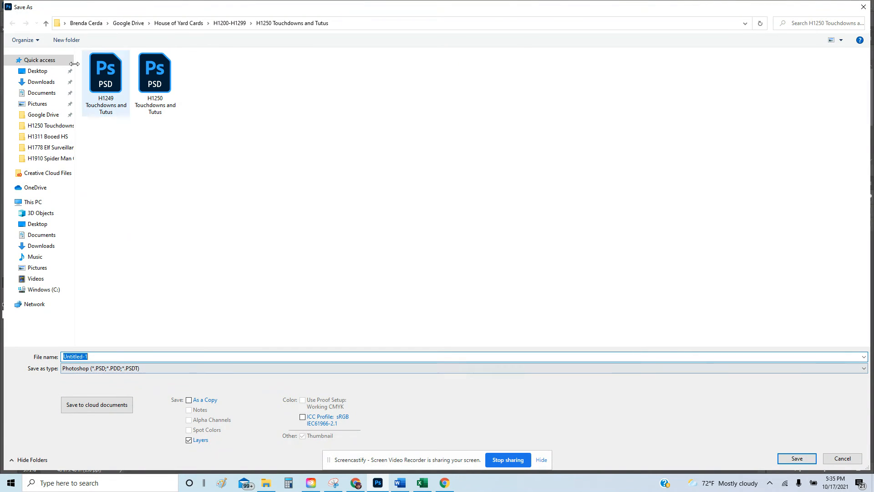
{"action": "left_click", "coordinate": [122, 24]}
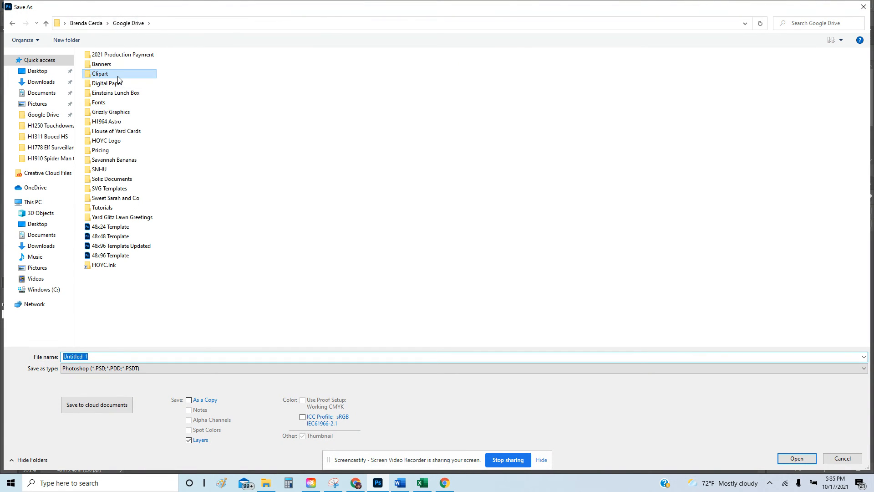
{"action": "double_click", "coordinate": [120, 76]}
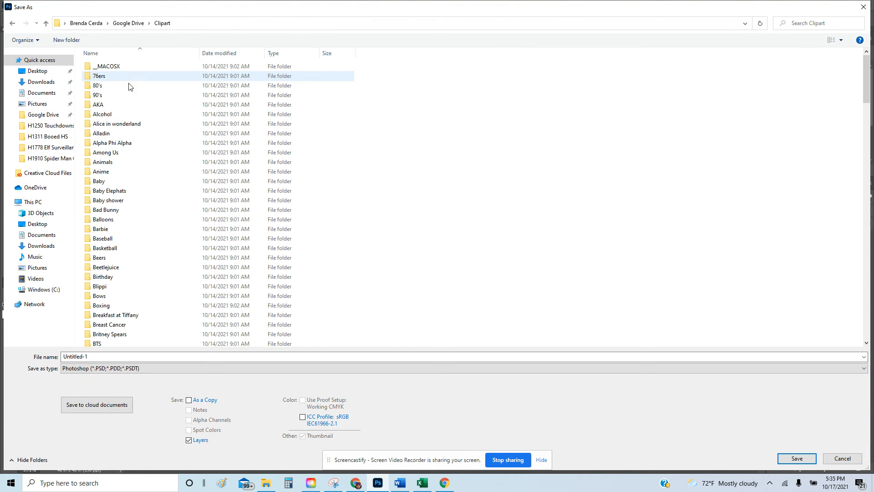
{"action": "scroll", "coordinate": [124, 309], "scroll_direction": "down", "scroll_amount": 2}
{"action": "double_click", "coordinate": [126, 303]}
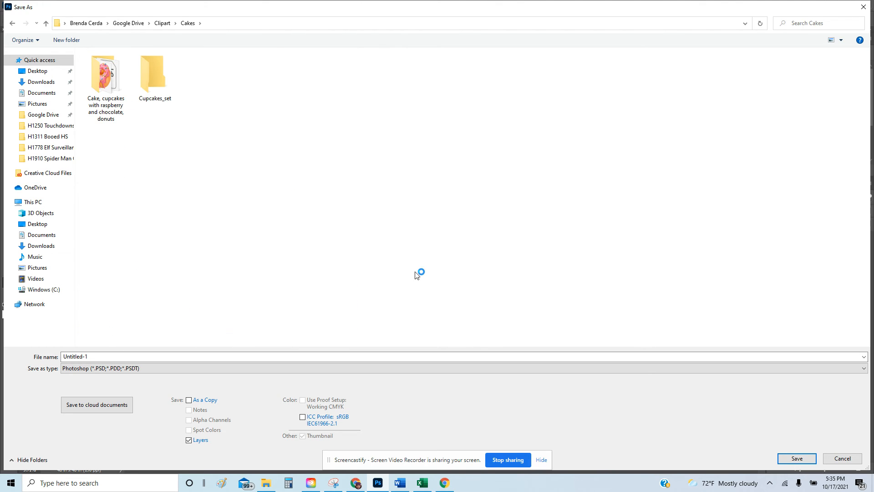
{"action": "double_click", "coordinate": [158, 80]}
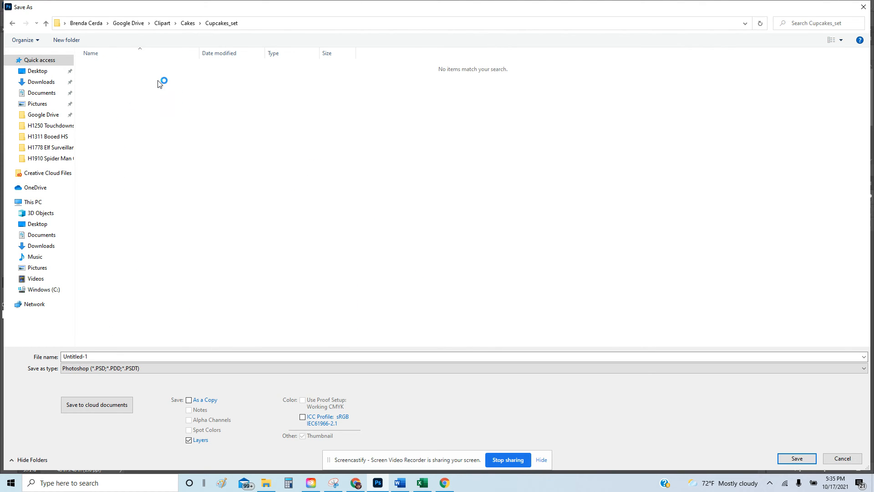
{"action": "left_click", "coordinate": [137, 358]}
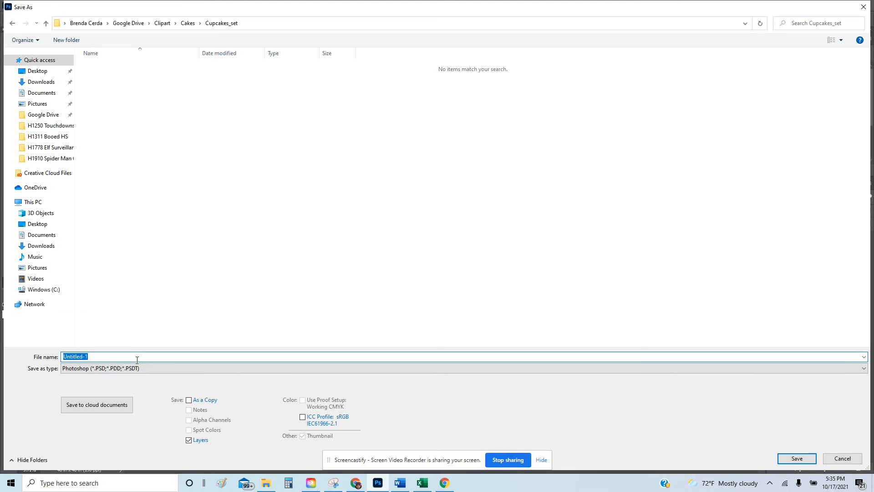
{"action": "type", "text": "Cupcake Template"}
{"action": "key", "text": "Return"}
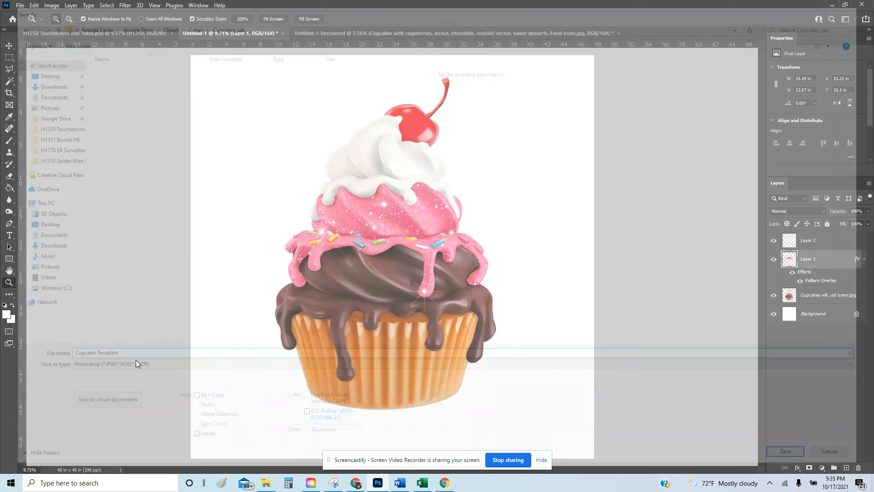
{"action": "double_click", "coordinate": [825, 283]}
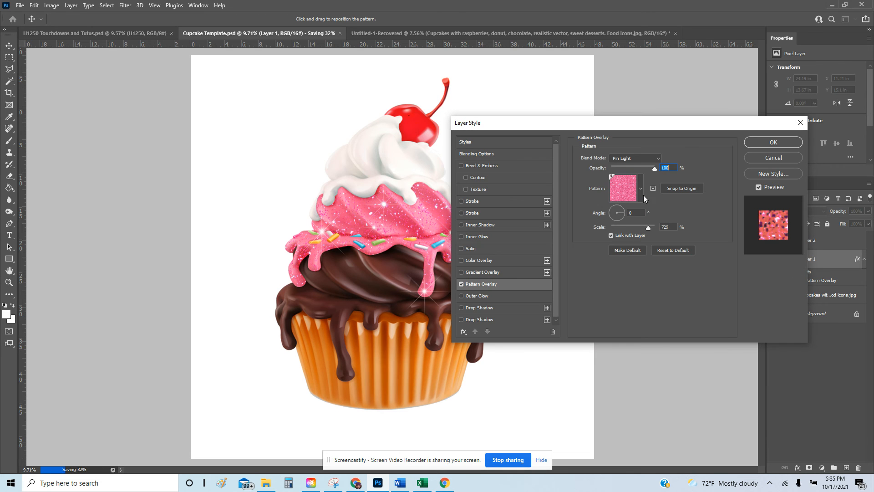
{"action": "left_click", "coordinate": [641, 188]}
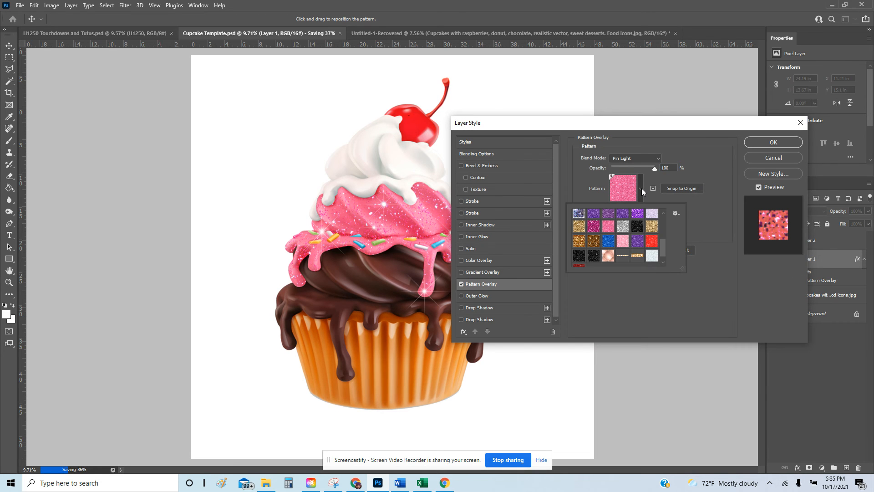
{"action": "left_click", "coordinate": [641, 244]}
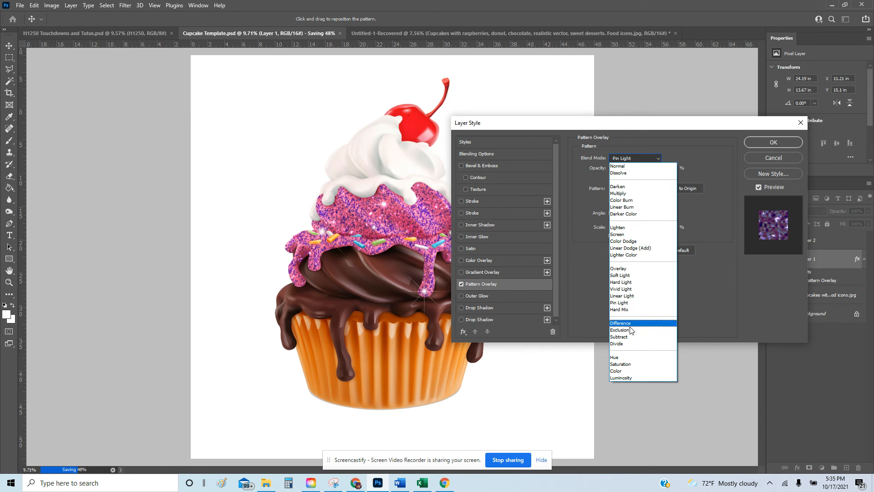
{"action": "left_click", "coordinate": [632, 297]}
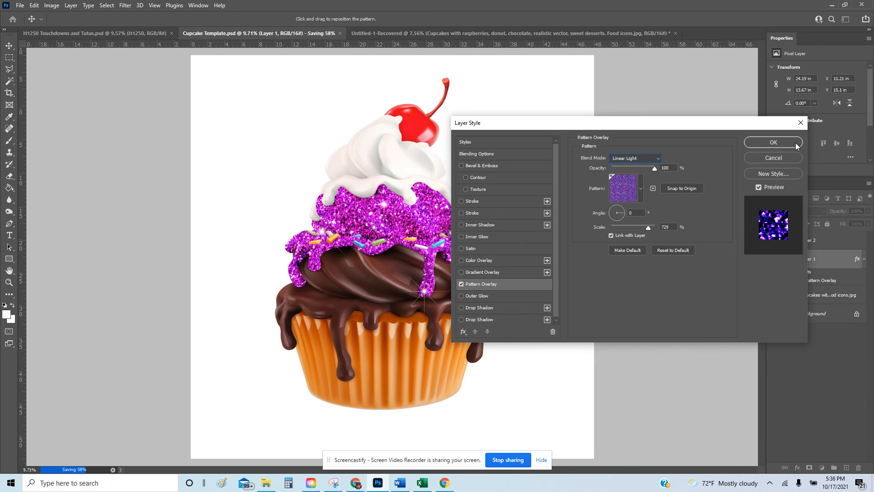
{"action": "left_click", "coordinate": [773, 158]}
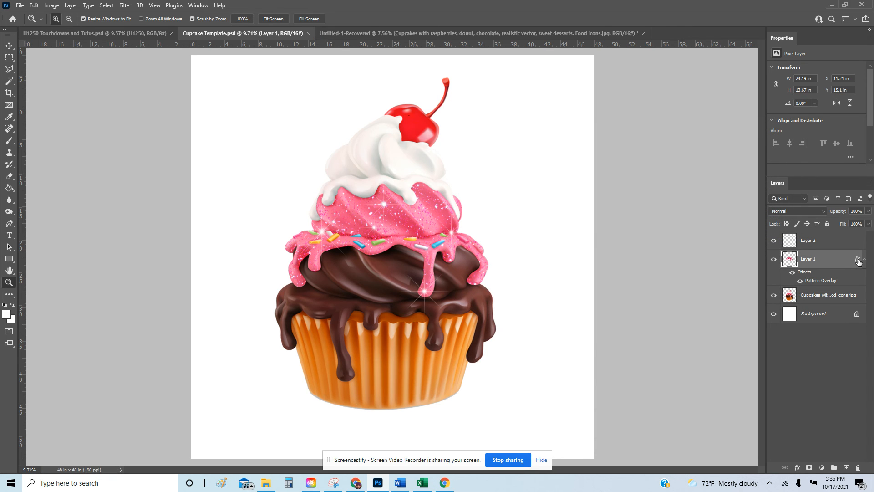
Delete Layer 1's Pattern Overlay effect and open the Hue/Saturation adjustment.
{"action": "left_click_drag", "start_coordinate": [856, 261], "coordinate": [857, 467]}
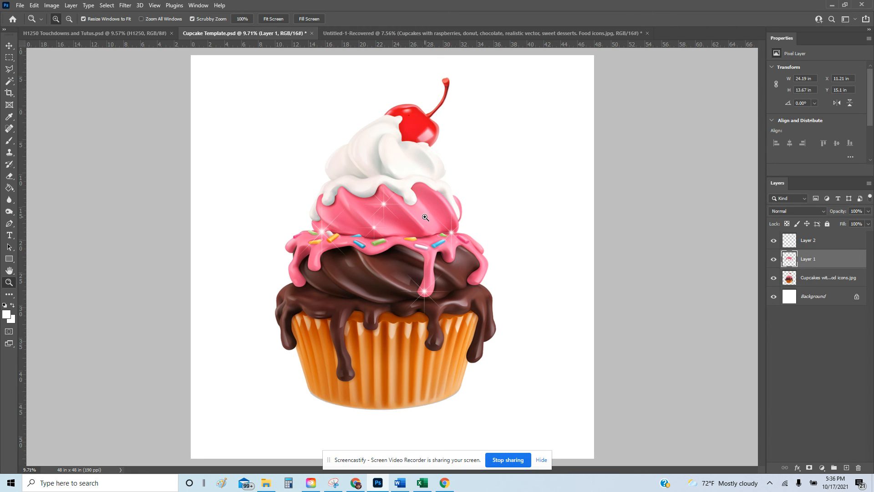
{"action": "left_click", "coordinate": [52, 6]}
{"action": "mouse_move", "coordinate": [85, 30]}
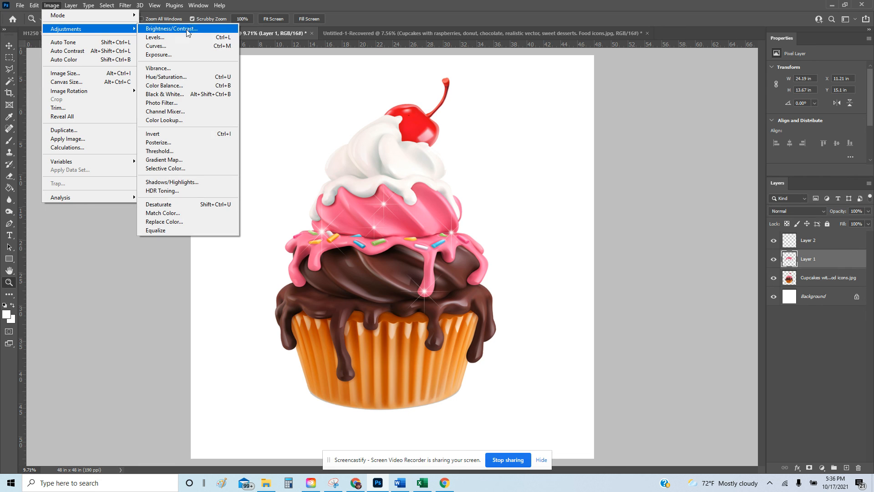
{"action": "left_click", "coordinate": [186, 80]}
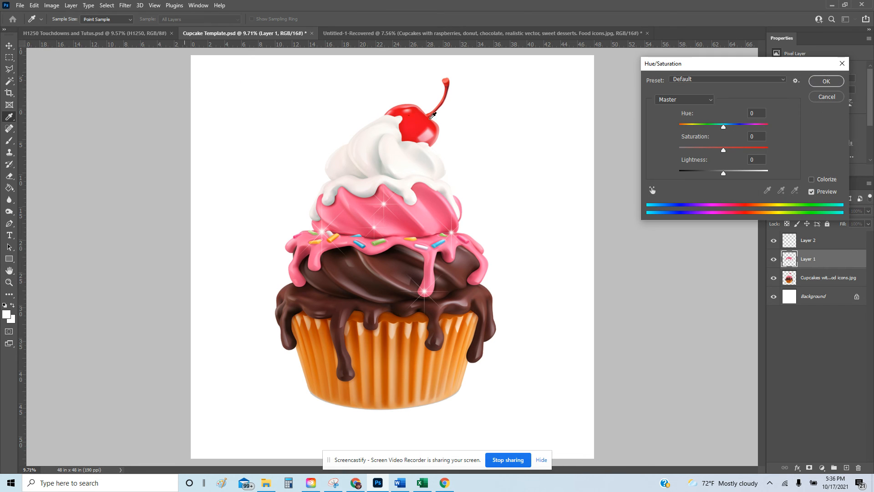
Turn on Colorize and try a saturated purple-to-lavender frosting with varied lightness.
{"action": "left_click", "coordinate": [812, 179]}
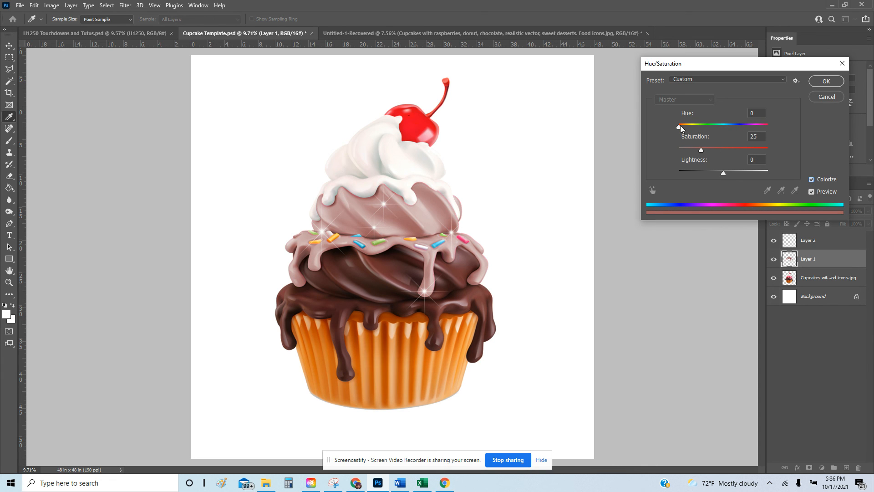
{"action": "left_click_drag", "start_coordinate": [681, 126], "coordinate": [749, 125]}
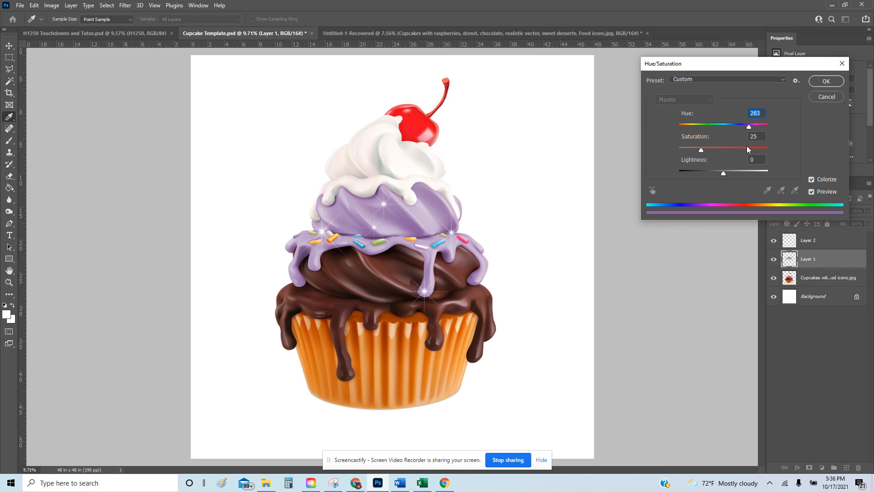
{"action": "left_click_drag", "start_coordinate": [699, 150], "coordinate": [744, 148]}
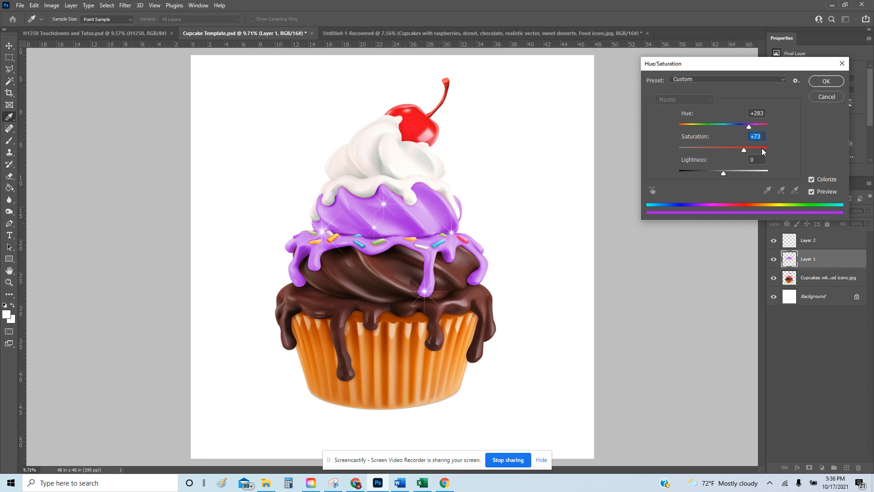
{"action": "left_click", "coordinate": [705, 171]}
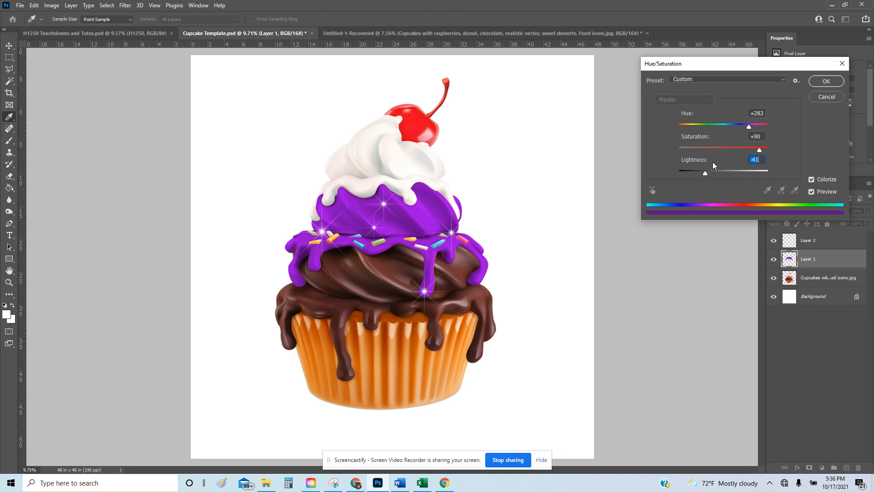
{"action": "left_click", "coordinate": [693, 170]}
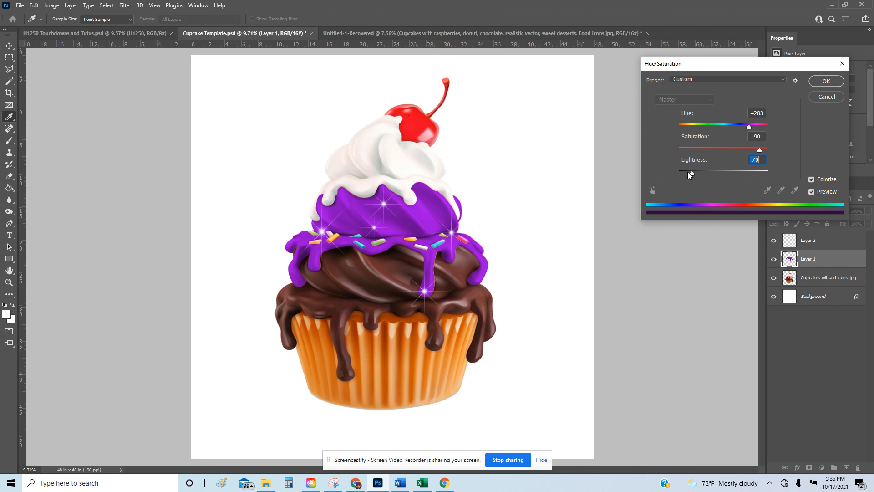
{"action": "left_click", "coordinate": [711, 171]}
{"action": "left_click", "coordinate": [733, 171]}
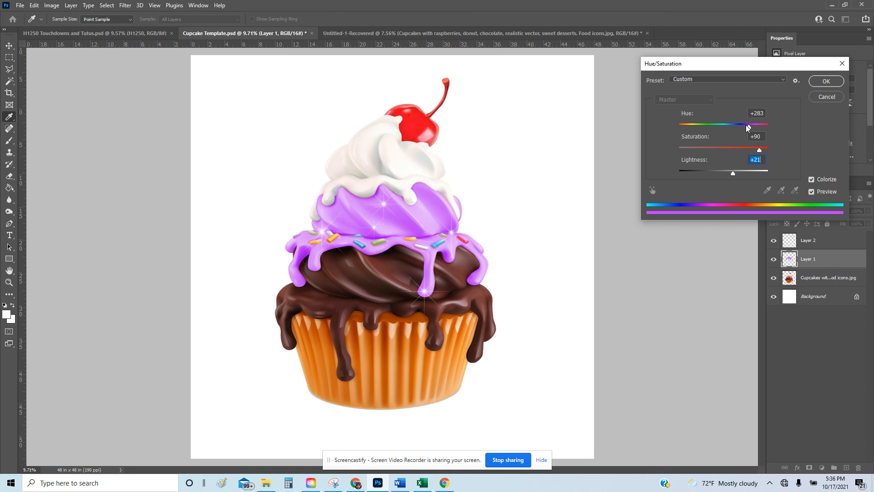
Settle on deep blue frosting: Hue 224, Saturation 75, Lightness -42.
{"action": "left_click_drag", "start_coordinate": [750, 124], "coordinate": [752, 125]}
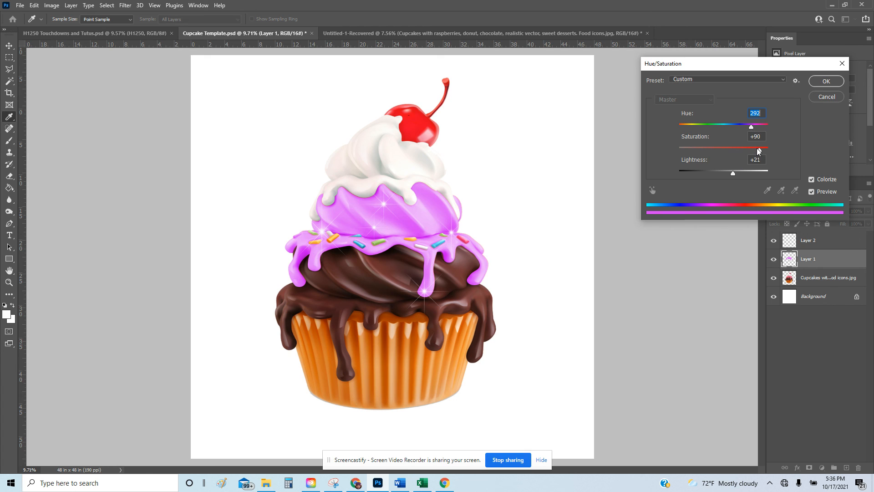
{"action": "left_click_drag", "start_coordinate": [759, 151], "coordinate": [725, 172]}
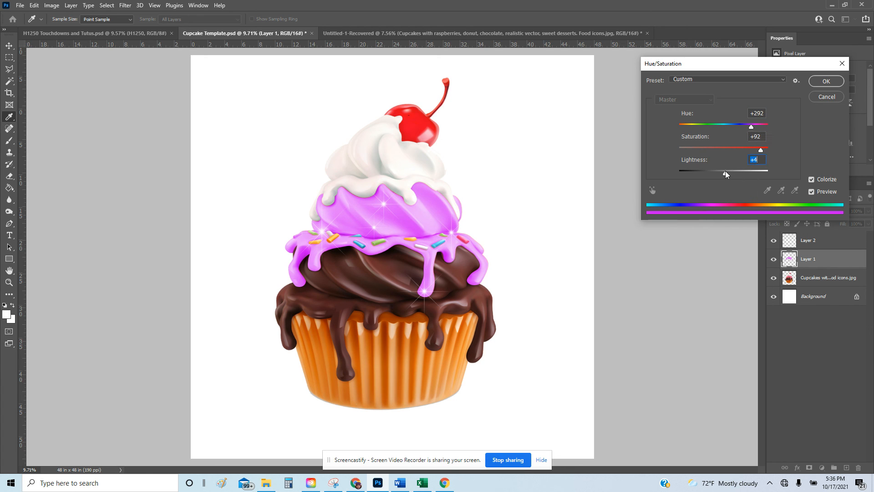
{"action": "left_click", "coordinate": [735, 125]}
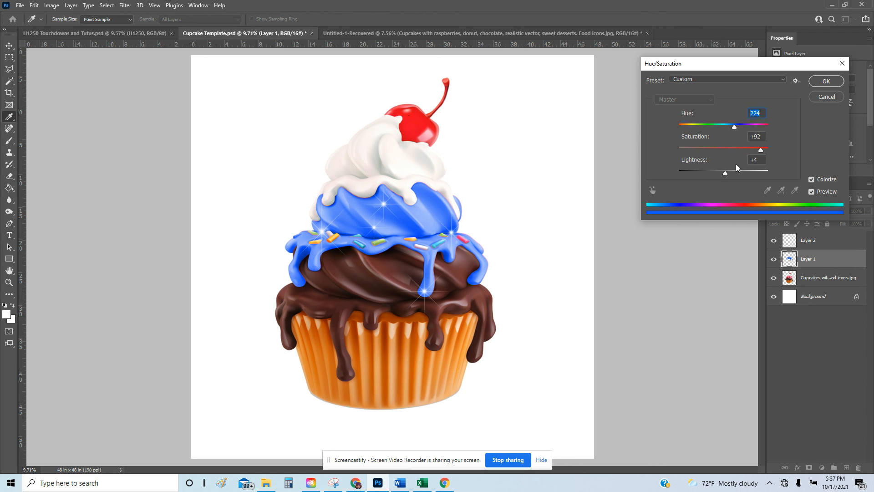
{"action": "left_click", "coordinate": [745, 148]}
{"action": "left_click", "coordinate": [700, 171]}
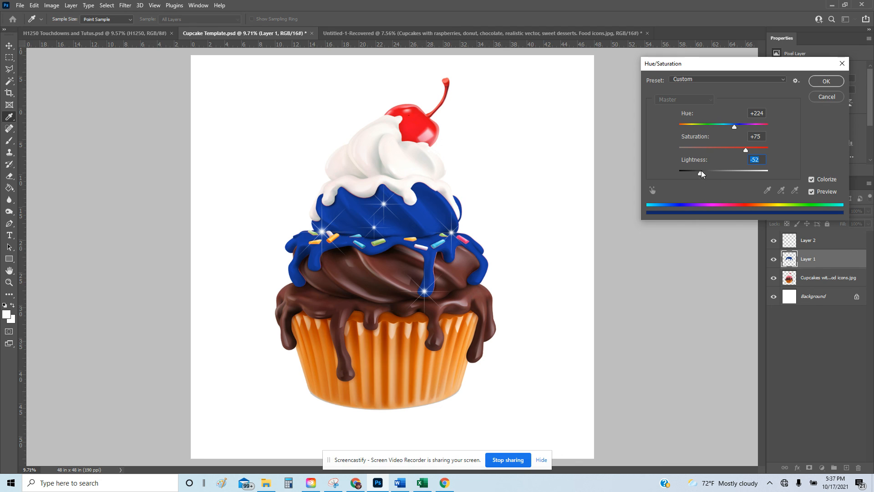
{"action": "left_click", "coordinate": [705, 171]}
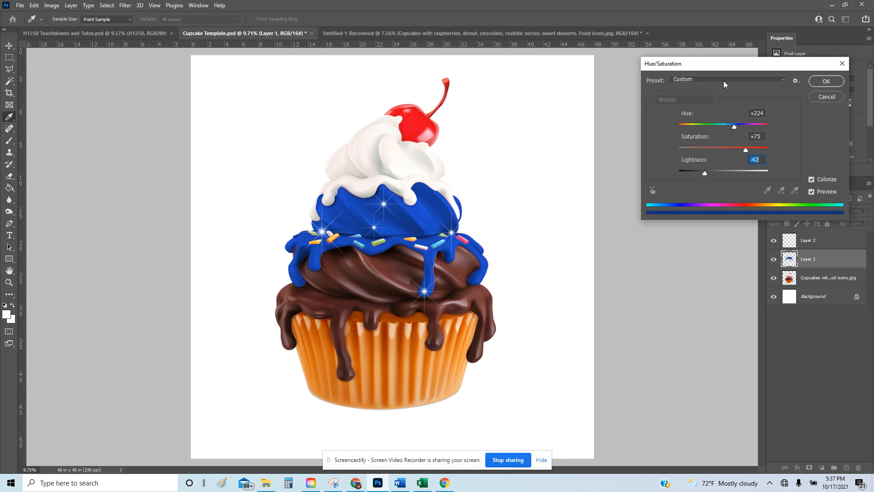
Apply the blue Hue/Saturation, then hide Layer 2's sparkles and the white Background.
{"action": "left_click", "coordinate": [825, 81]}
{"action": "key", "text": "z"}
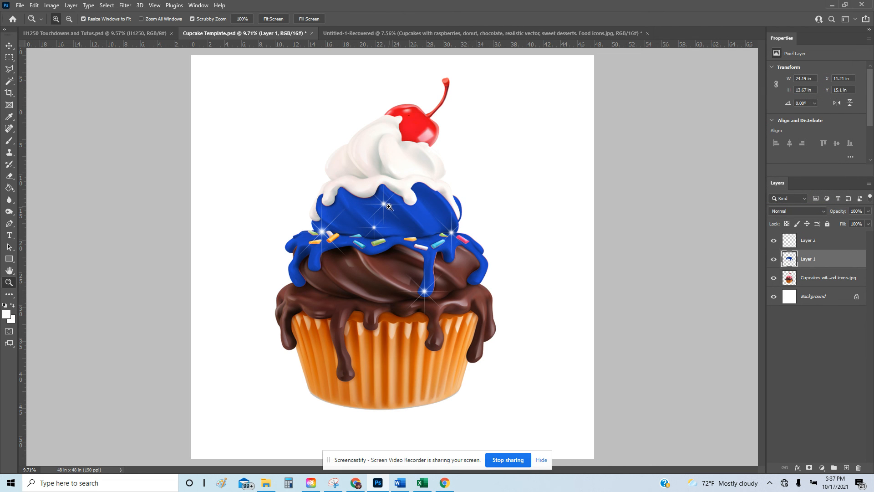
{"action": "left_click", "coordinate": [774, 240]}
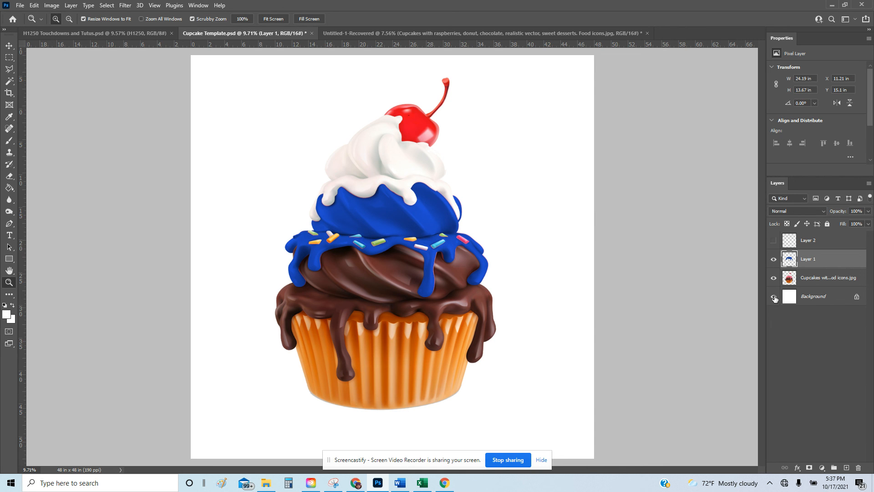
{"action": "left_click", "coordinate": [773, 297]}
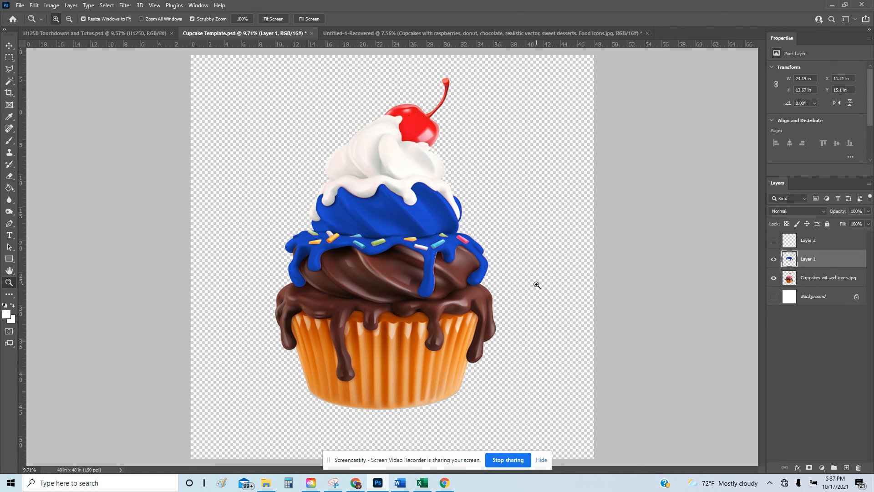